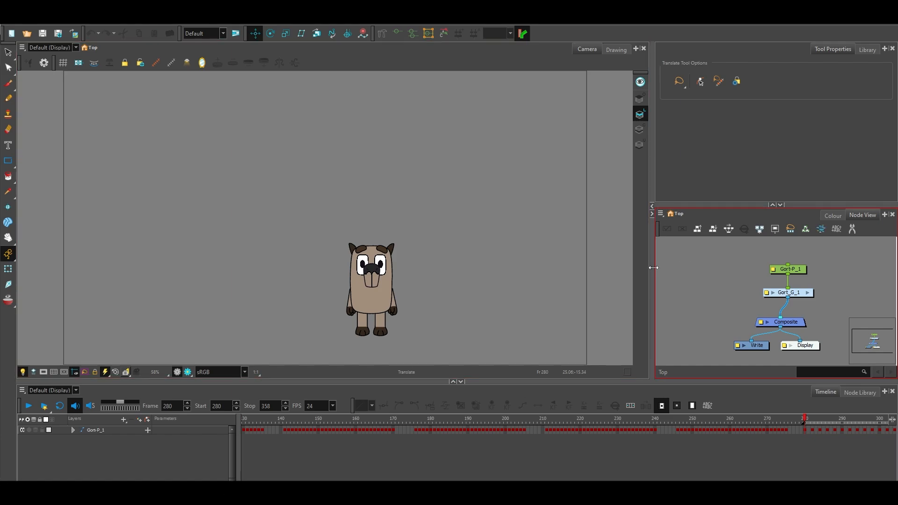
Enlarge the Node View in both directions and frame the character closer in the Camera view.
left_click_drag(651, 268, 520, 290)
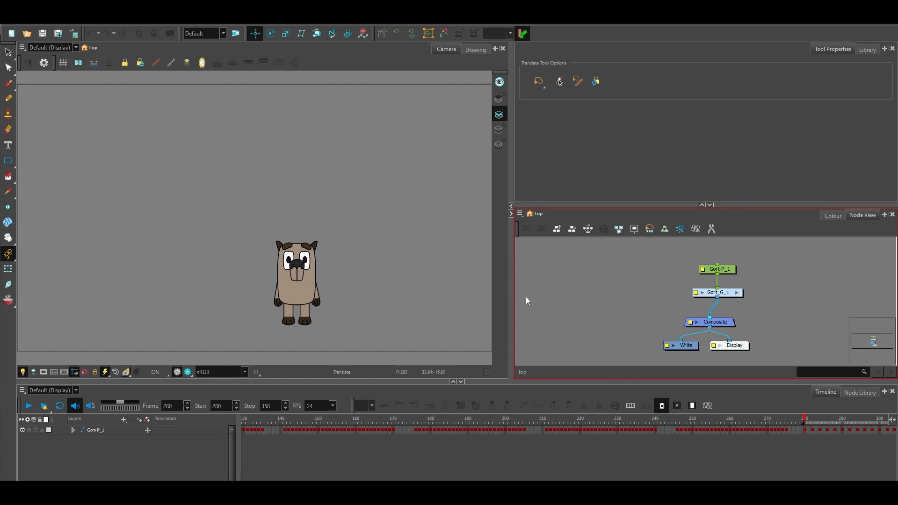
left_click(8, 238)
mouse_move(371, 253)
left_mouse_down()
mouse_move(321, 226)
mouse_move(330, 250)
mouse_move(368, 255)
mouse_move(354, 253)
left_mouse_up()
scroll(301, 246, "up", 1)
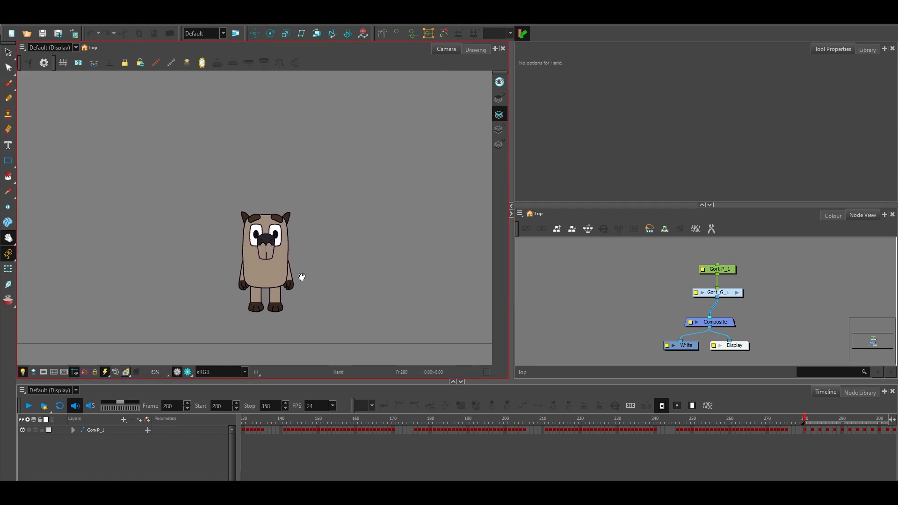
scroll(357, 254, "up", 1)
left_click(535, 269)
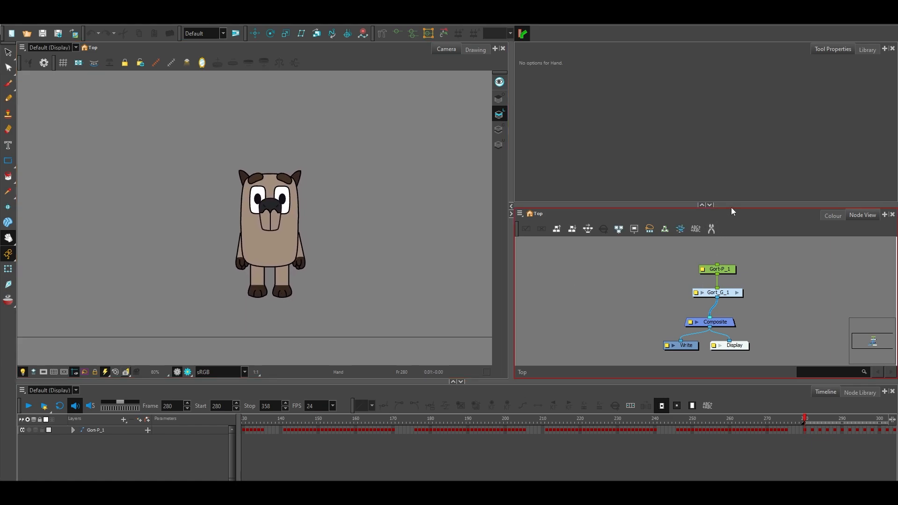
left_click_drag(730, 206, 730, 106)
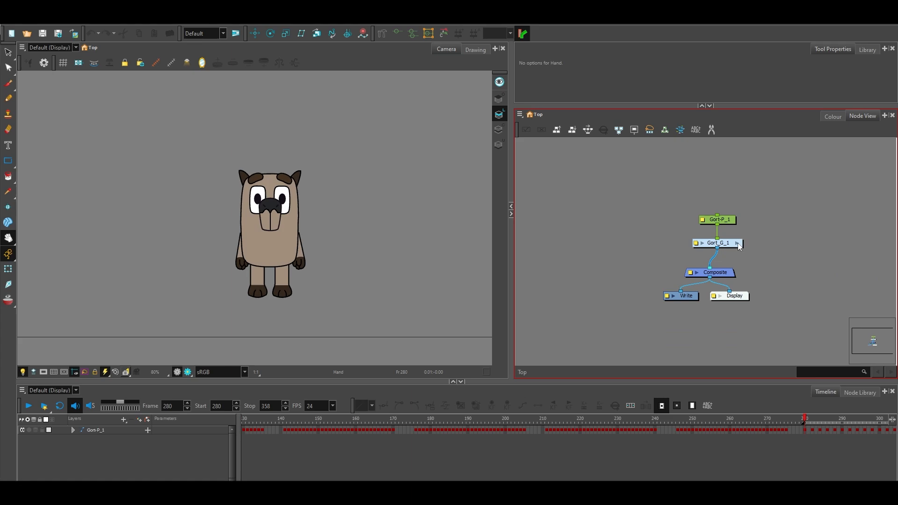
Enter the Gort_G_1 group and widen the Node View to show more of its network.
left_click(737, 243)
scroll(738, 272, "down", 5)
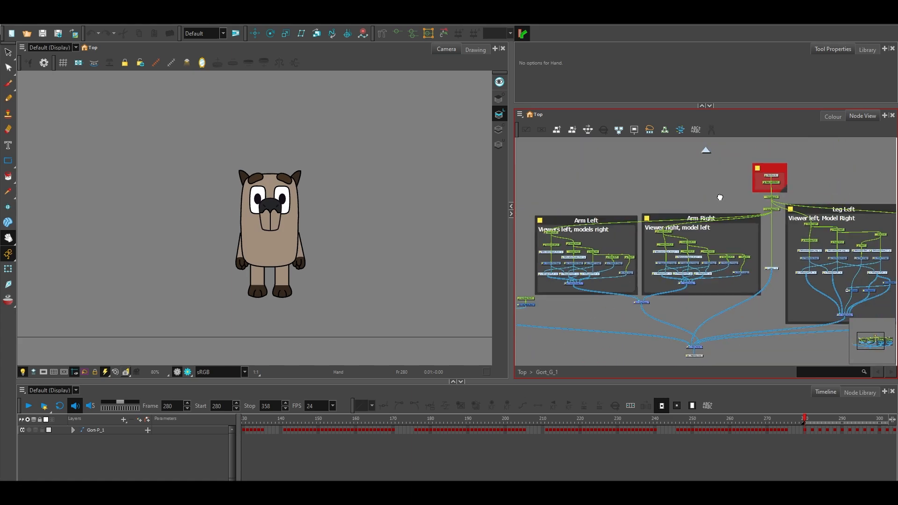
left_click_drag(718, 193, 777, 186)
left_click_drag(515, 234, 320, 234)
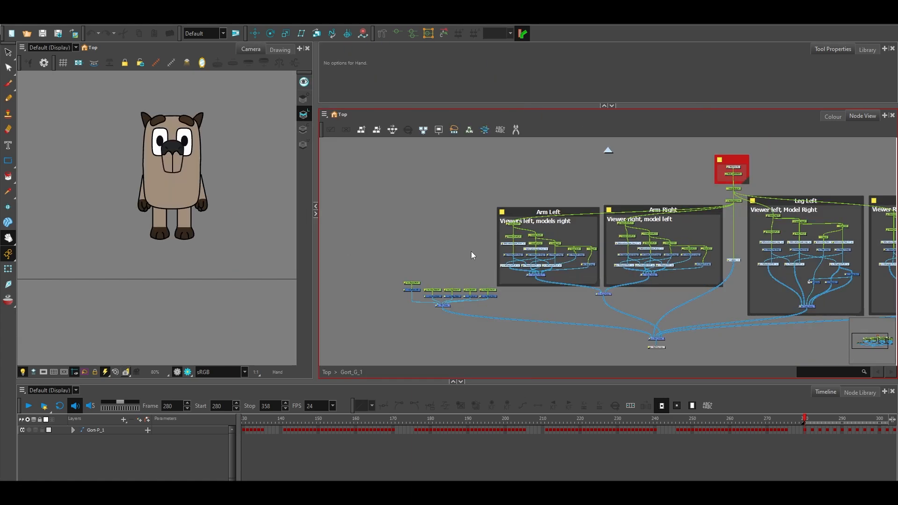
Examine the master controller nodes connected to MC_Comp, including mc_Show_MC.
scroll(514, 230, "up", 3)
scroll(514, 229, "up", 2)
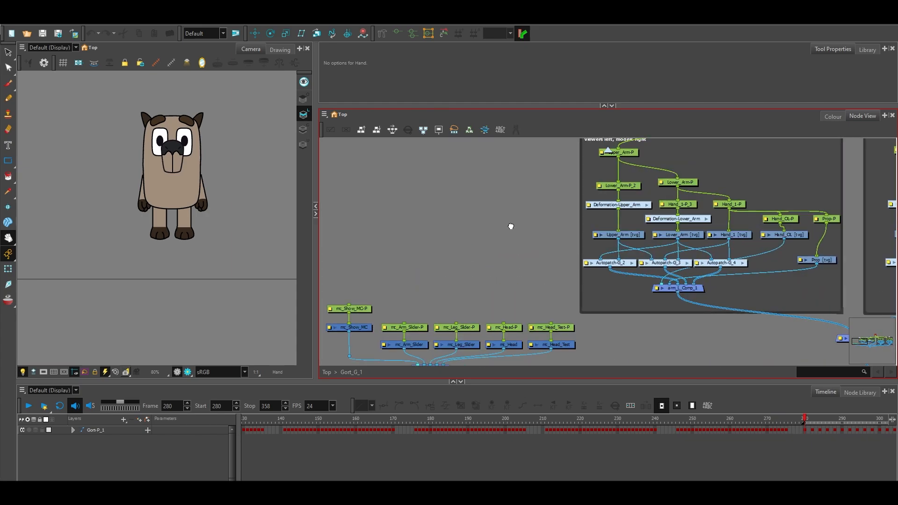
left_click_drag(512, 226, 695, 170)
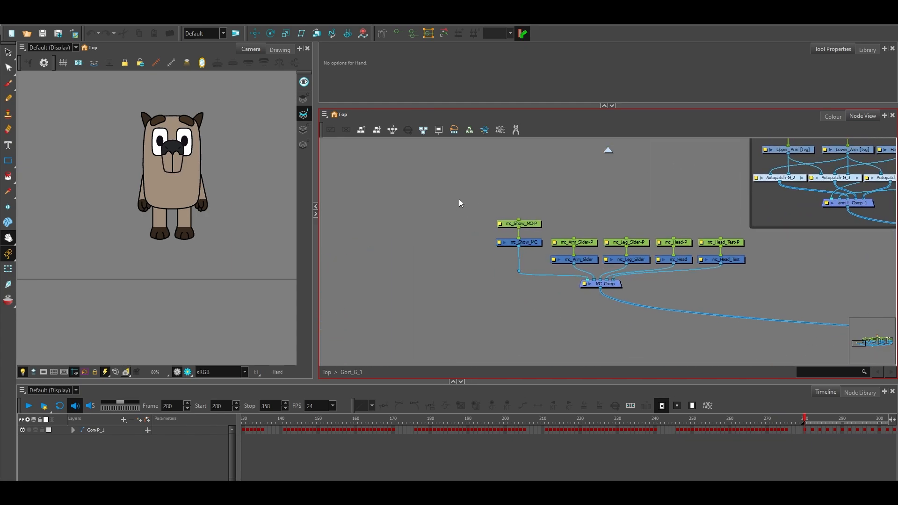
left_click_drag(459, 199, 767, 293)
left_click(521, 243)
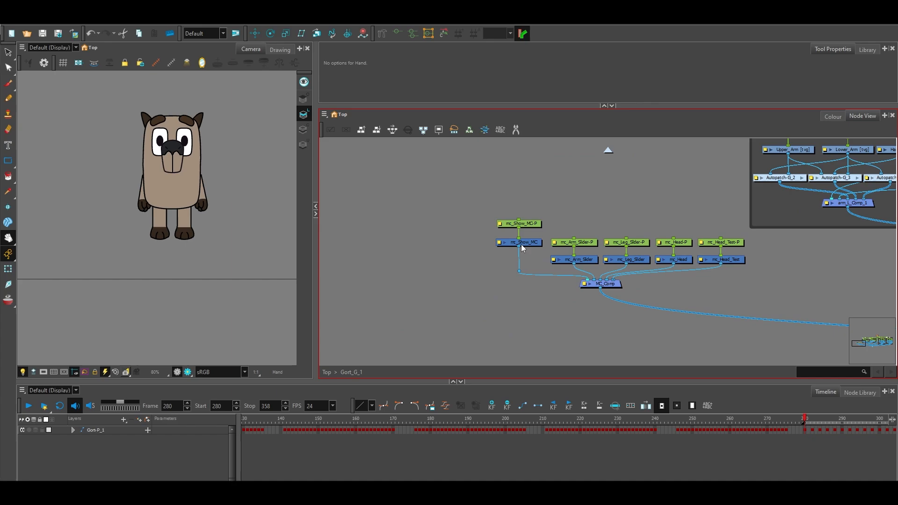
left_click(101, 91)
left_click(403, 190)
Examine the node structure inside the arm and leg backdrops of the rig.
left_click_drag(631, 206, 335, 226)
scroll(516, 276, "down", 2)
left_click_drag(612, 304, 541, 329)
scroll(564, 323, "up", 1)
left_click_drag(790, 333, 507, 341)
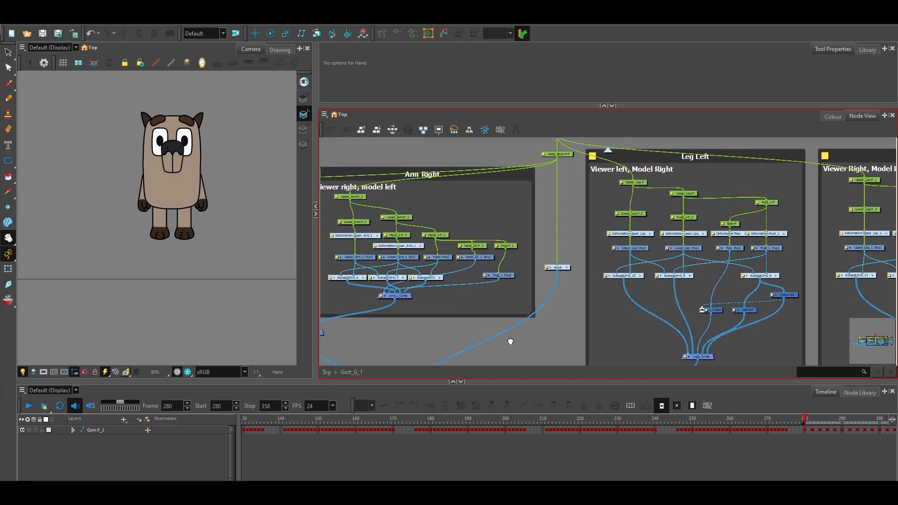
left_click_drag(832, 274, 865, 273)
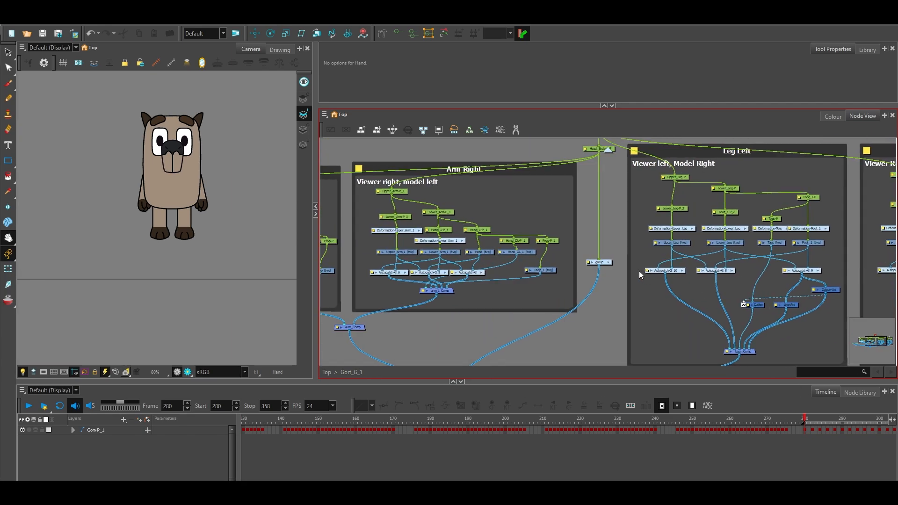
Enter the nested group between the Arm Right and Leg Left backdrops and examine its face, mouth, head and ears, and eye nodes.
left_click(609, 262)
left_click_drag(635, 265, 716, 276)
scroll(672, 294, "down", 1)
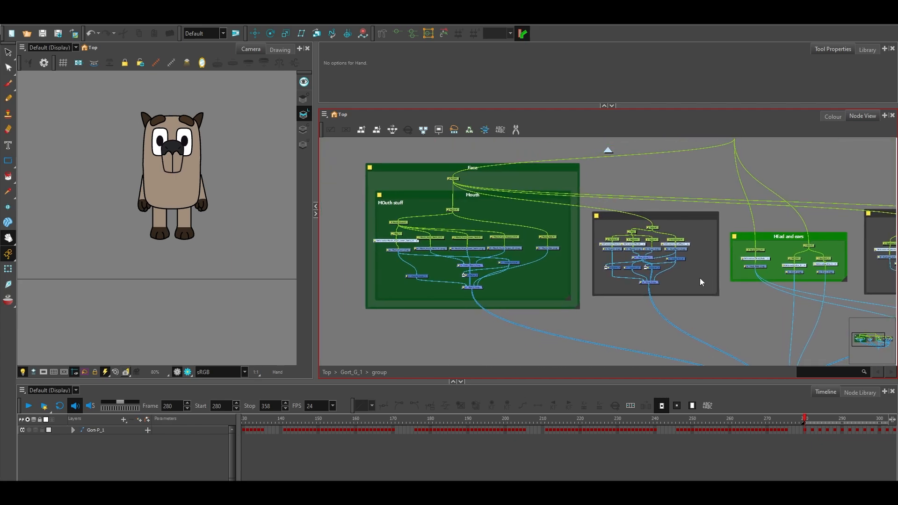
scroll(585, 238, "up", 2)
left_click_drag(585, 237, 662, 242)
left_click_drag(608, 253, 587, 254)
left_click_drag(725, 257, 515, 261)
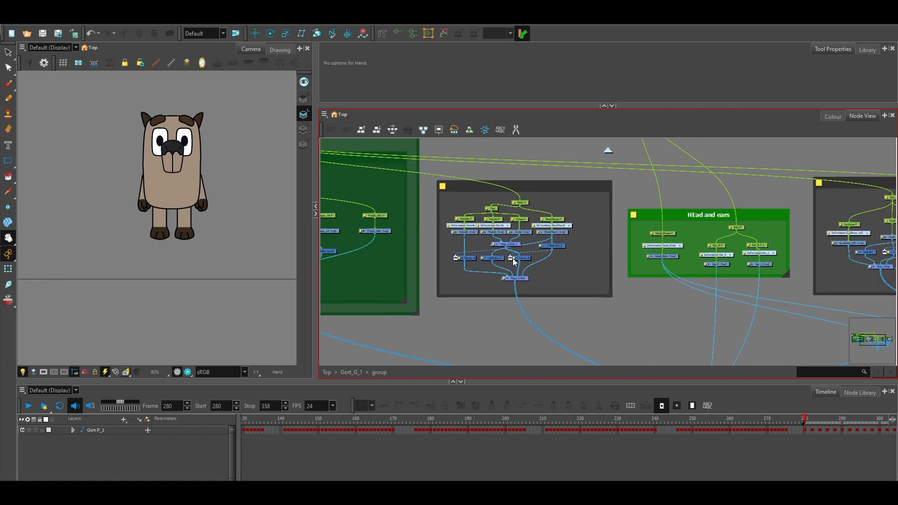
left_click_drag(654, 290, 524, 288)
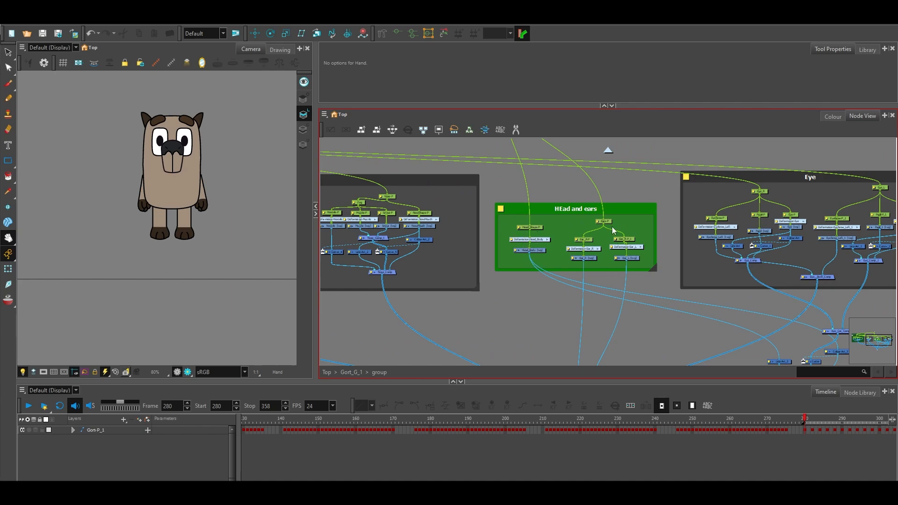
left_click_drag(683, 306, 567, 130)
left_click_drag(571, 171, 711, 276)
scroll(563, 228, "down", 1)
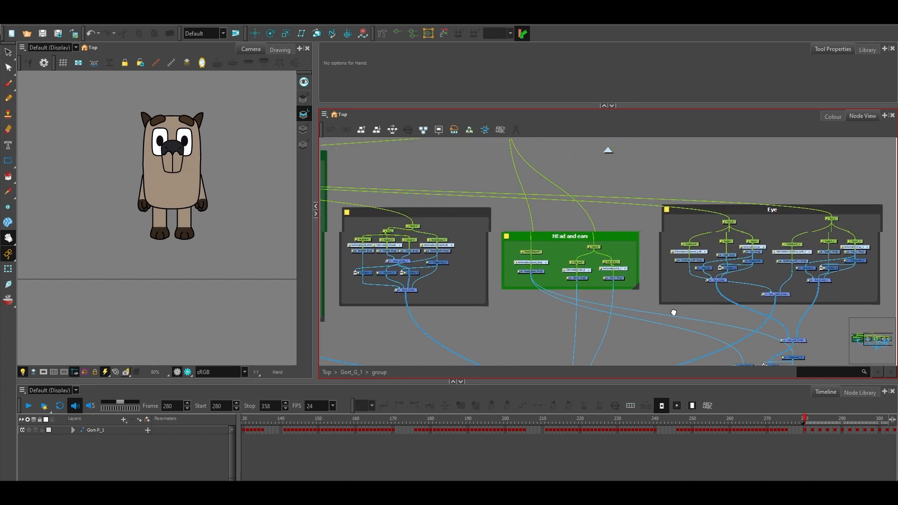
Return to the Gort_G_1 level, widen the Camera view and select the mc_Show_MC node.
left_click(608, 151)
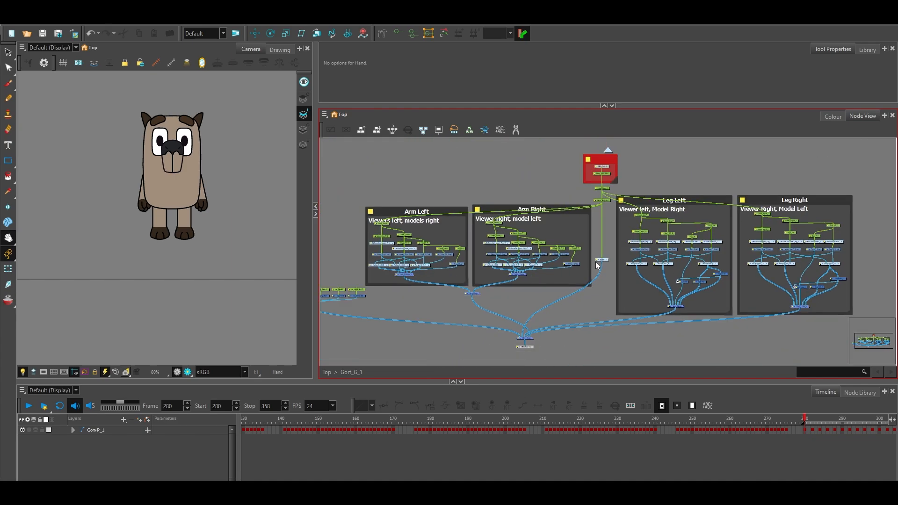
left_click_drag(656, 313, 686, 302)
left_click_drag(487, 291, 602, 289)
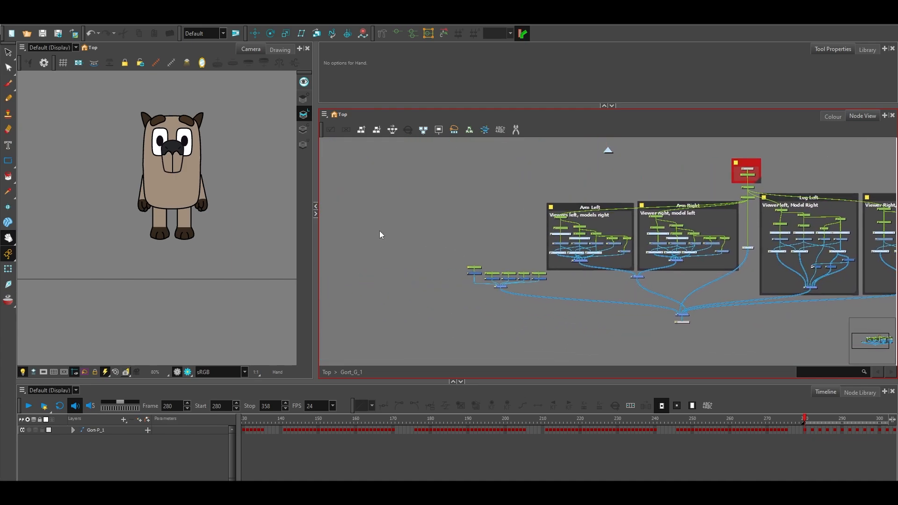
left_click_drag(316, 239, 524, 267)
scroll(611, 288, "up", 2)
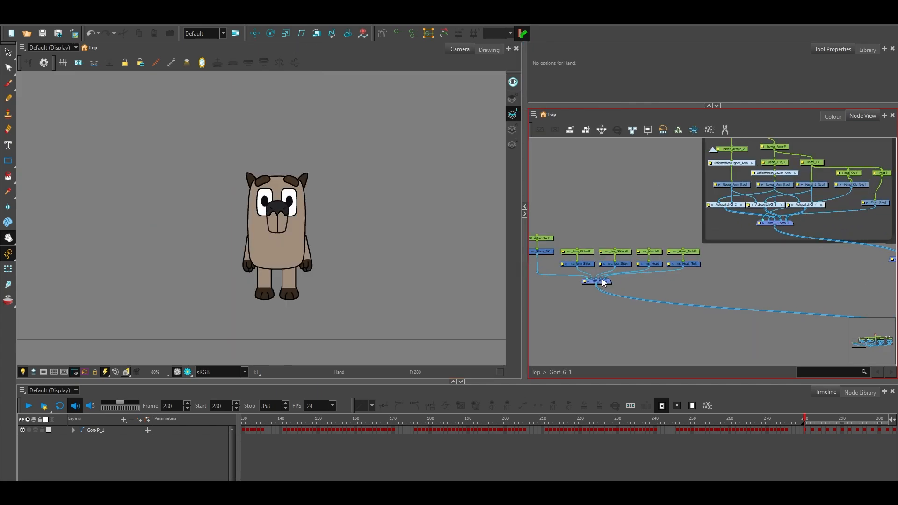
left_click_drag(593, 188, 740, 208)
scroll(734, 275, "up", 2)
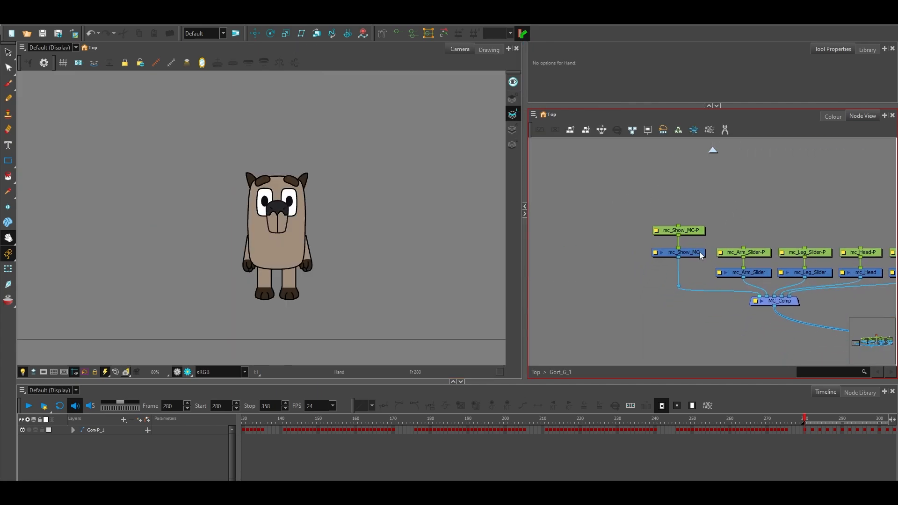
left_click(699, 253)
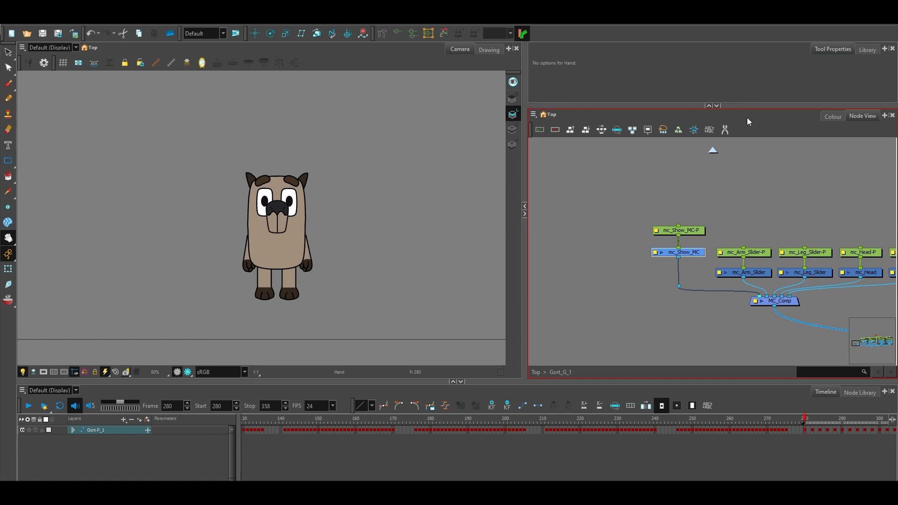
View the templates in the Harmony Premium Library, restore the tall Node View and clear the node selection.
left_click_drag(747, 104, 747, 280)
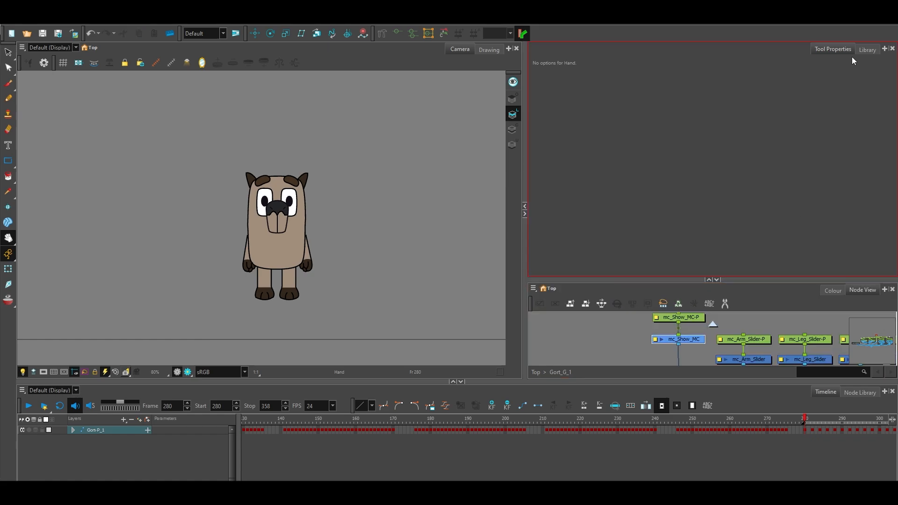
left_click(867, 49)
left_click(580, 206)
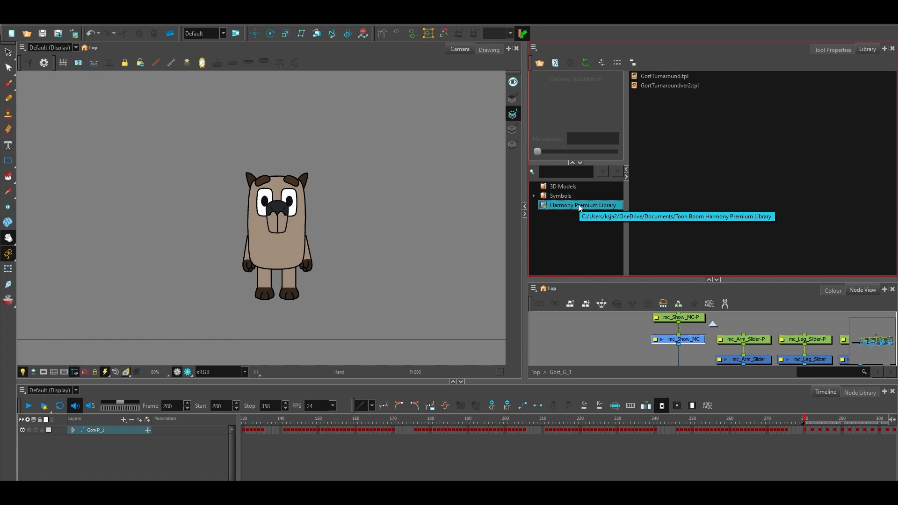
left_click(822, 50)
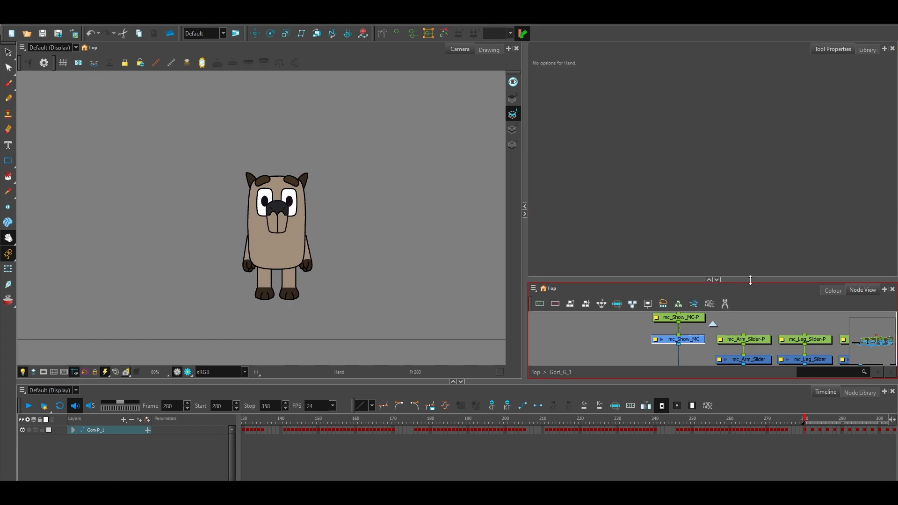
left_click_drag(750, 280, 747, 103)
left_click(692, 211)
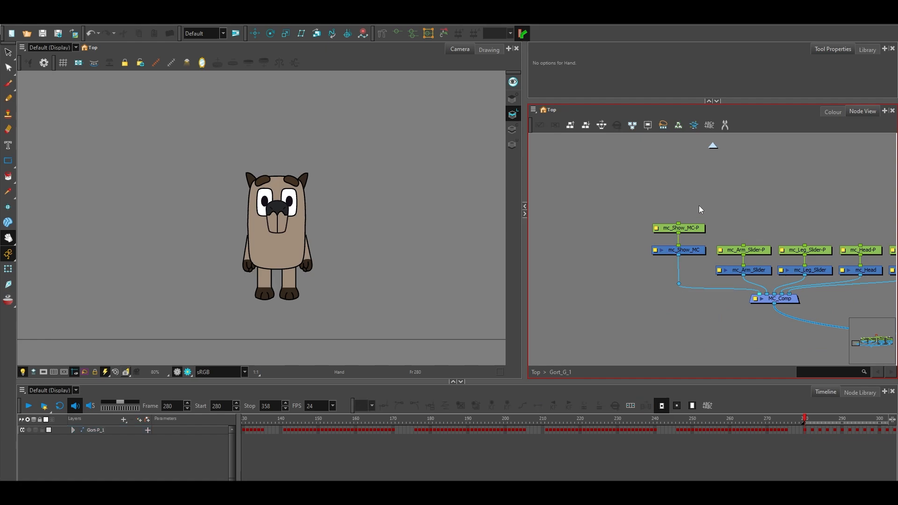
left_click(647, 98)
left_click(684, 140)
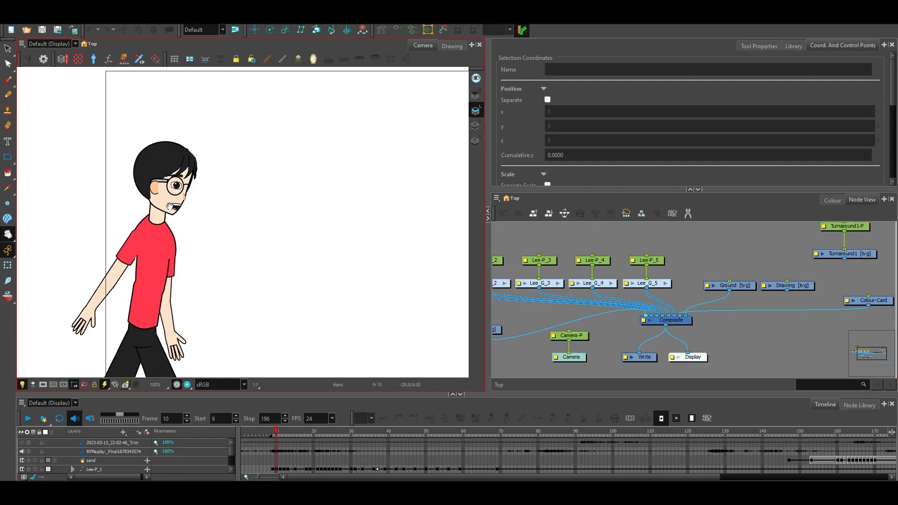
Inspect the walking character in the red shirt up close and frame the whole shot in the Camera view.
scroll(170, 206, "up", 4)
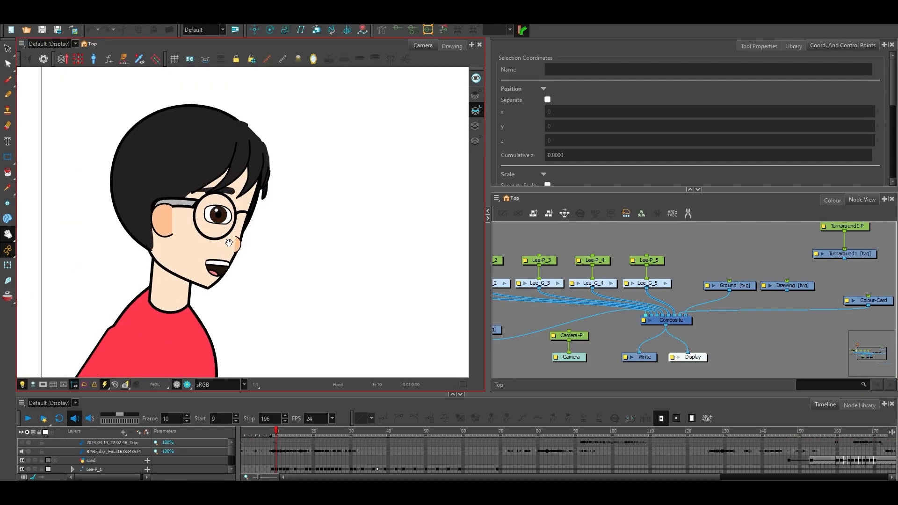
scroll(229, 243, "down", 5)
scroll(315, 260, "down", 1)
scroll(247, 194, "up", 2)
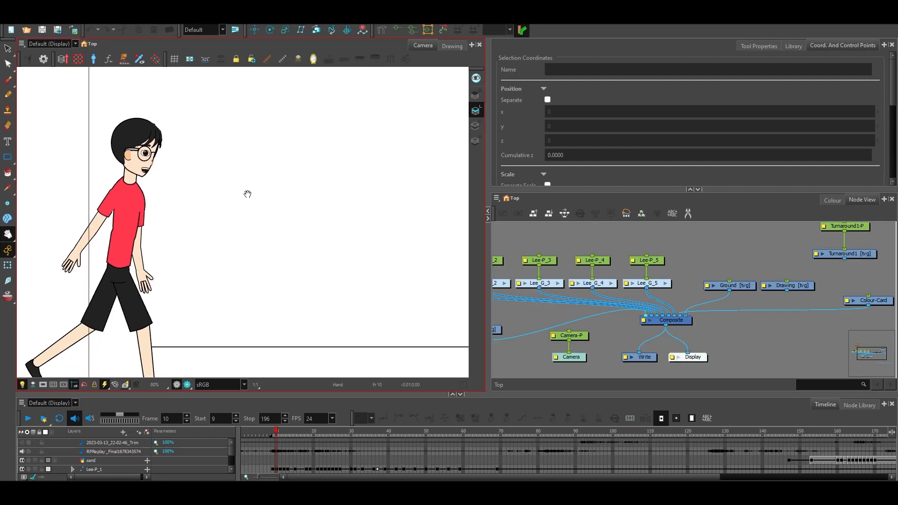
scroll(263, 208, "down", 1)
scroll(248, 216, "down", 1)
scroll(253, 217, "down", 1)
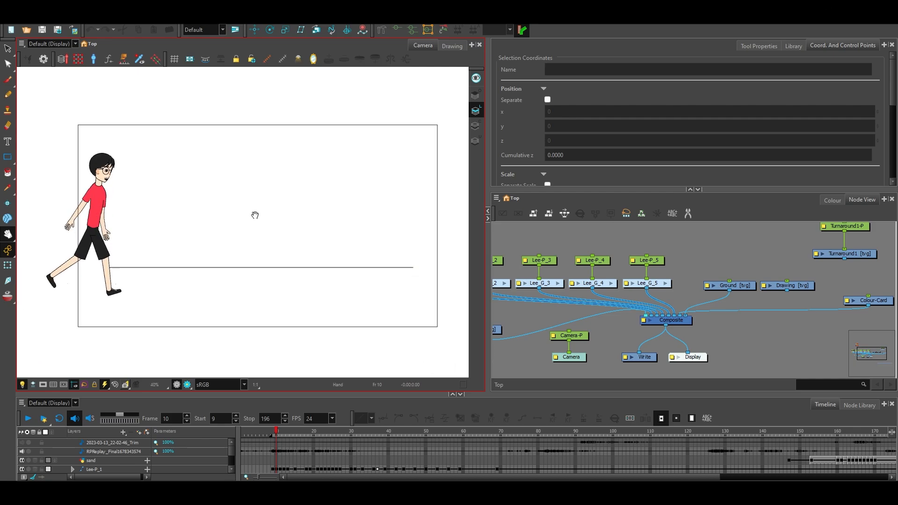
left_click_drag(255, 215, 263, 216)
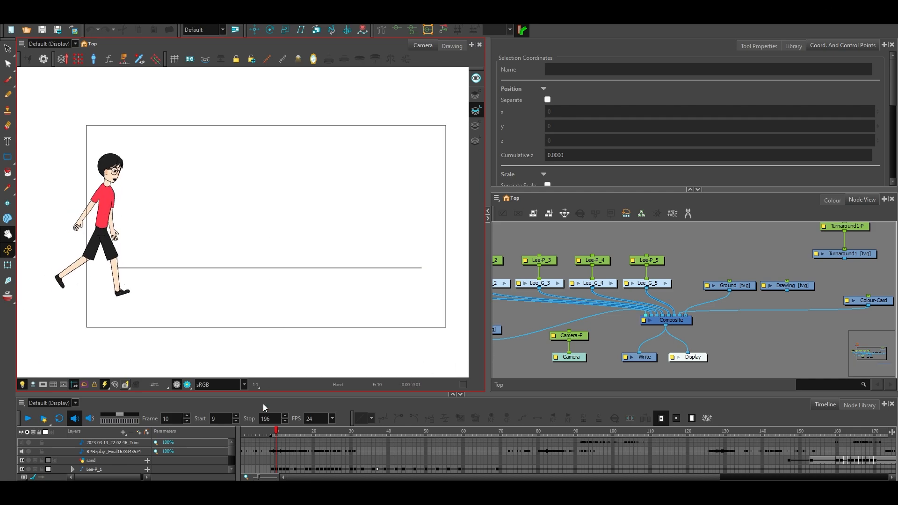
Play the scene's animation, go back to frame 181 and replay the ending.
left_click(29, 419)
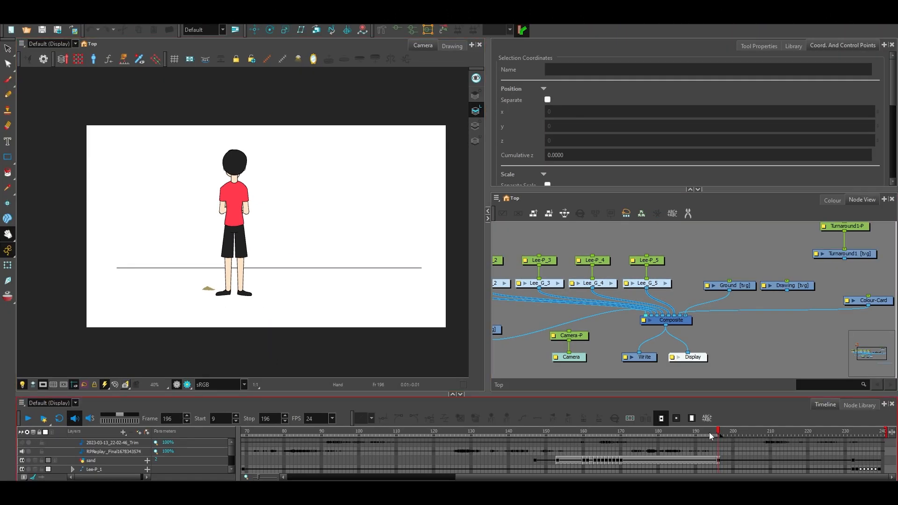
left_click_drag(709, 436, 662, 433)
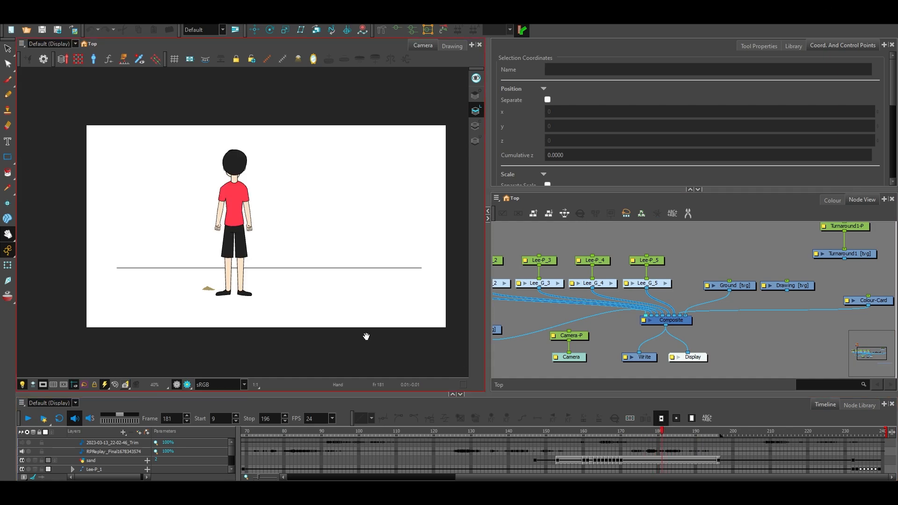
left_click_drag(276, 242, 258, 264)
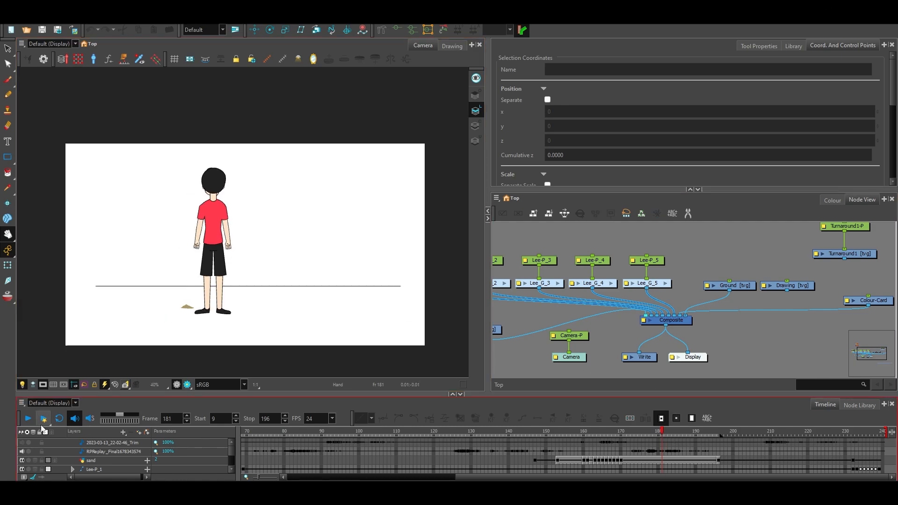
left_click(33, 423)
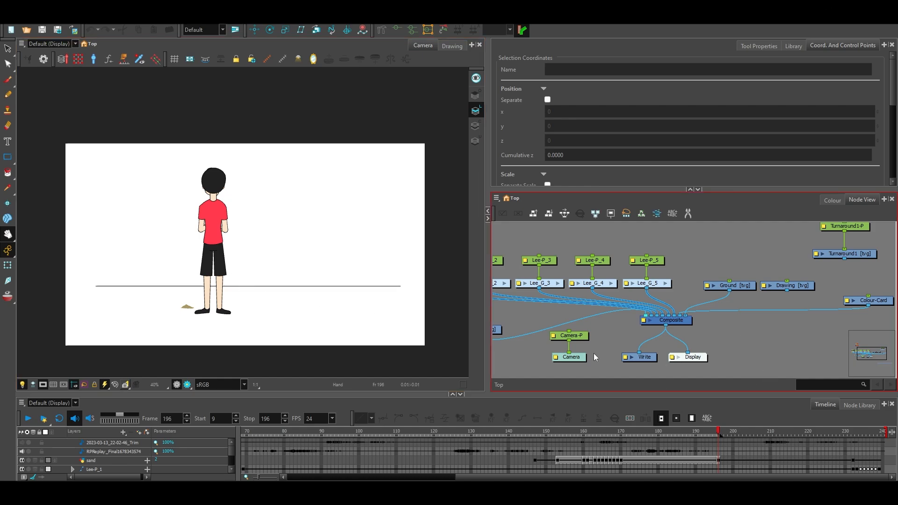
left_click_drag(585, 326, 679, 332)
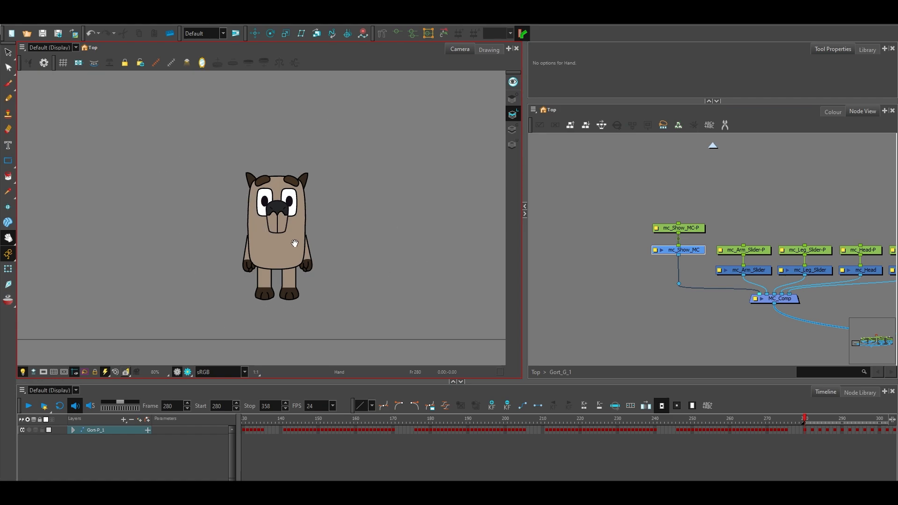
left_click(587, 287)
left_click(587, 287)
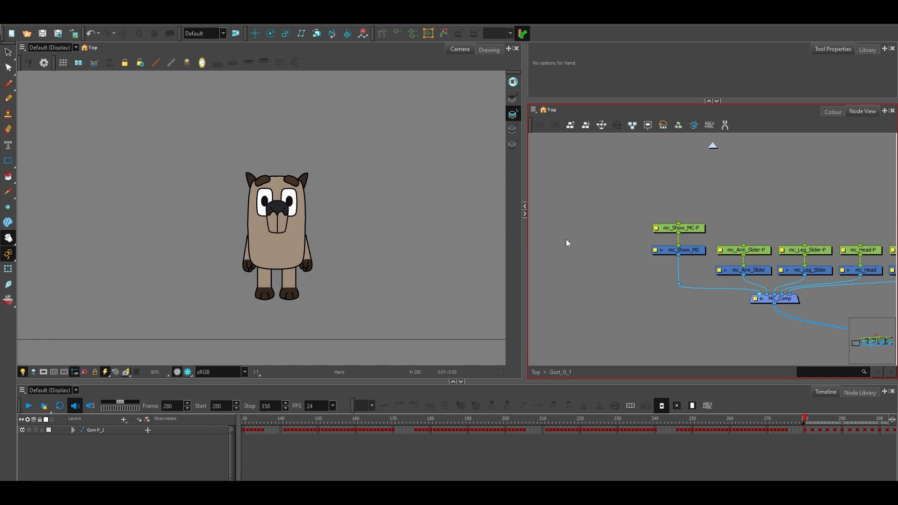
left_click(426, 286)
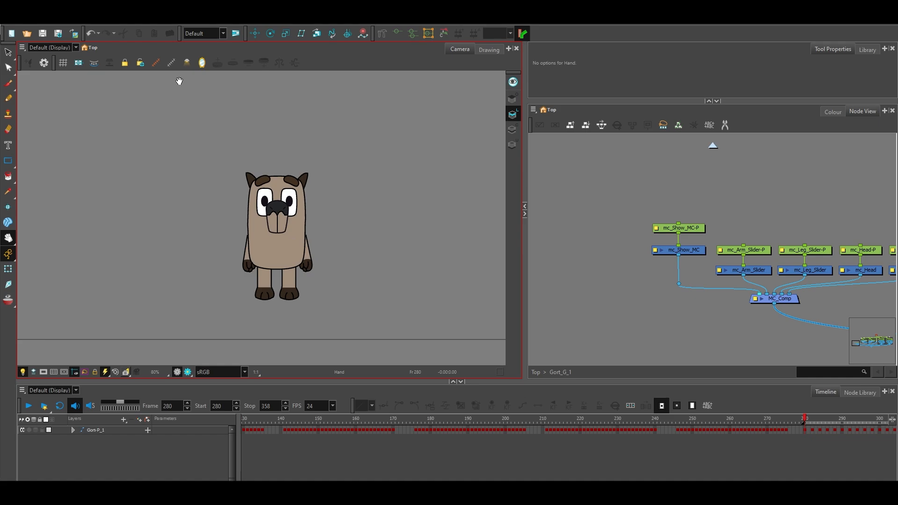
Enable the Master Controller tools in the Camera view and show the mc_Show_MC node's controller.
right_click(330, 65)
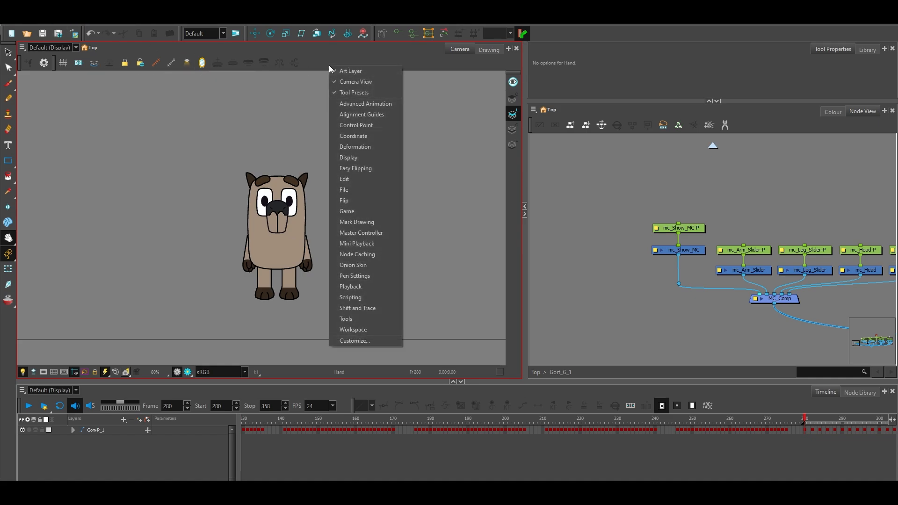
left_click(364, 232)
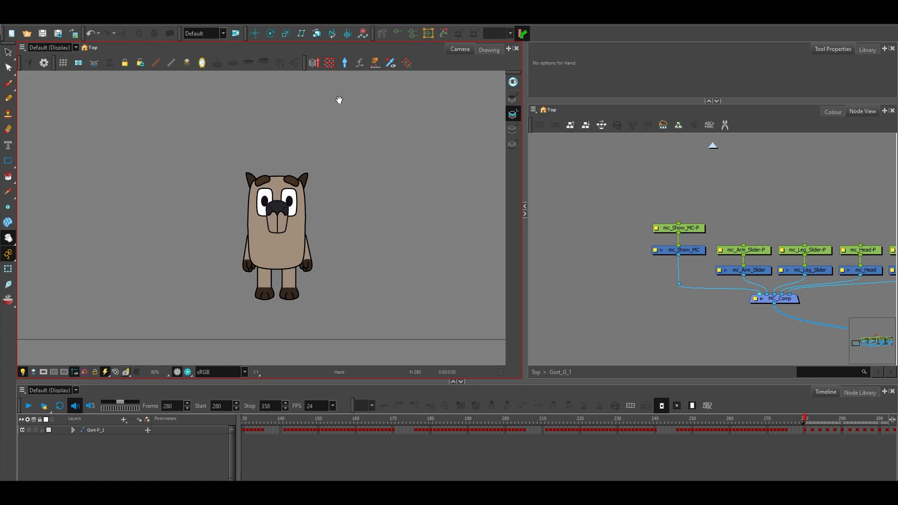
left_click(704, 252)
left_click(391, 63)
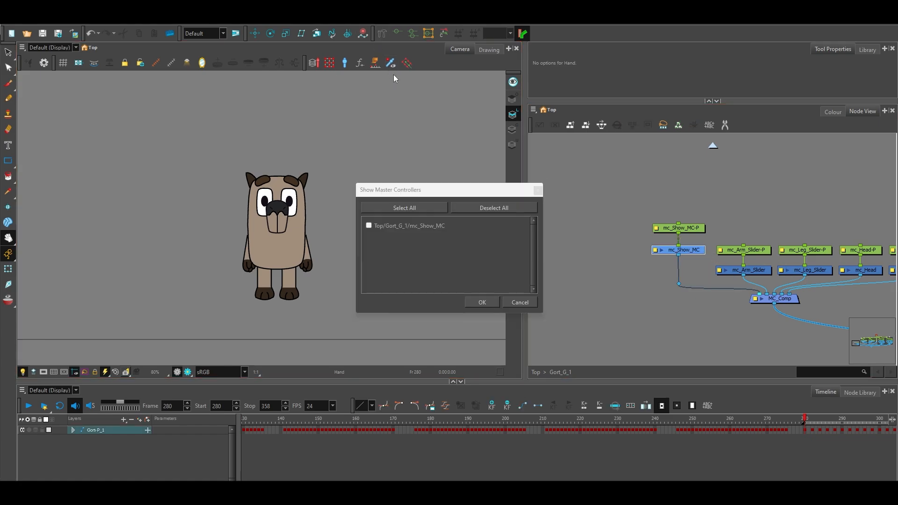
left_click(391, 226)
left_click(482, 302)
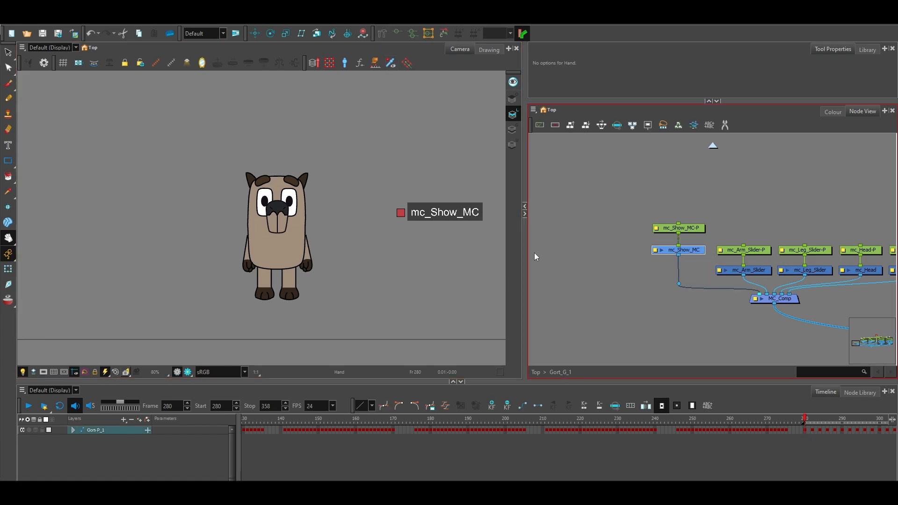
With the Transform tool, switch on the mc_Show_MC checkbox to reveal the rig's arm, leg and head controllers.
left_click_drag(469, 257, 380, 273)
scroll(410, 255, "down", 1)
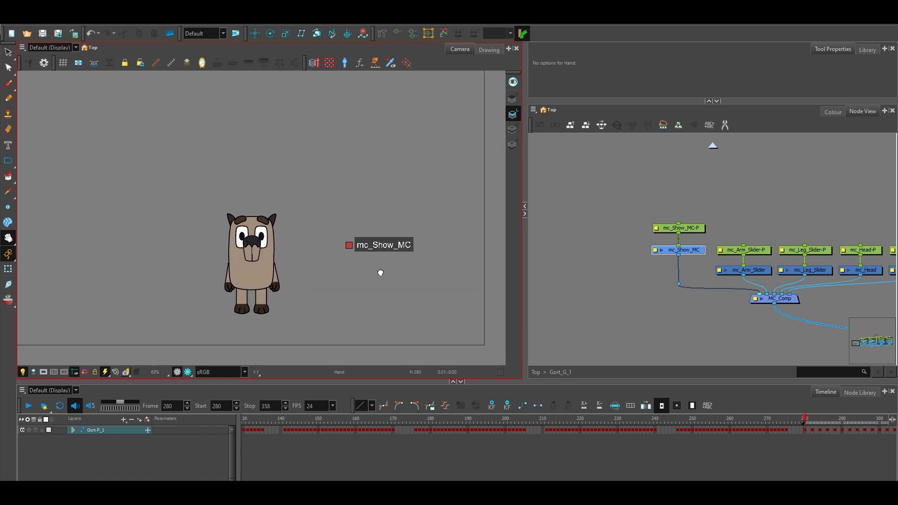
scroll(381, 272, "down", 1)
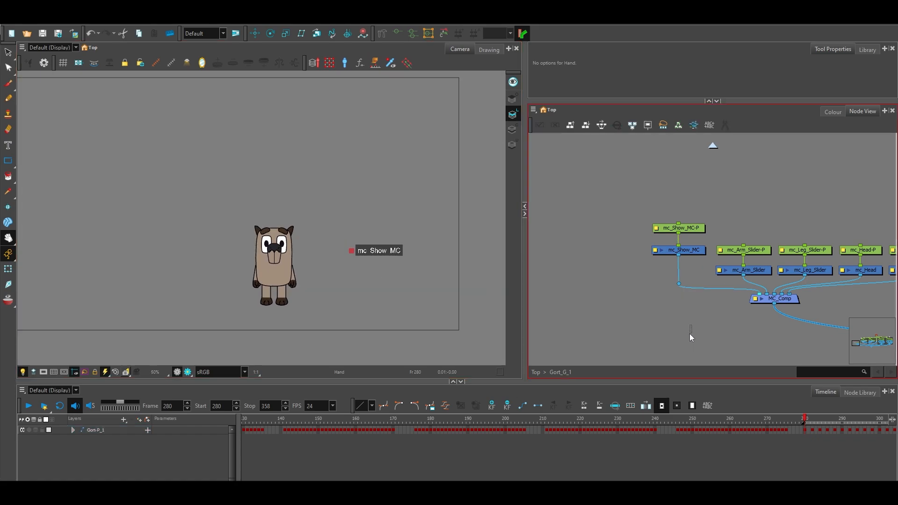
scroll(689, 333, "down", 1)
left_click_drag(716, 322, 622, 318)
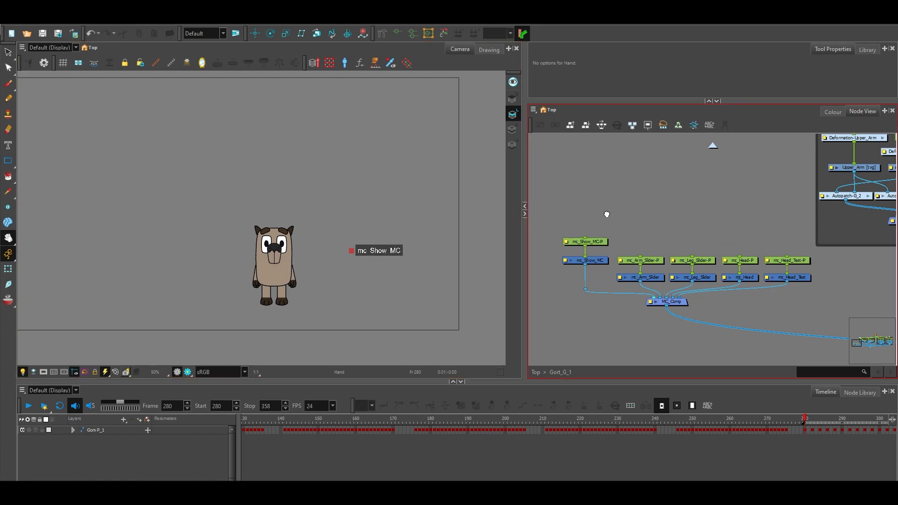
left_click_drag(607, 213, 633, 210)
left_click(619, 256)
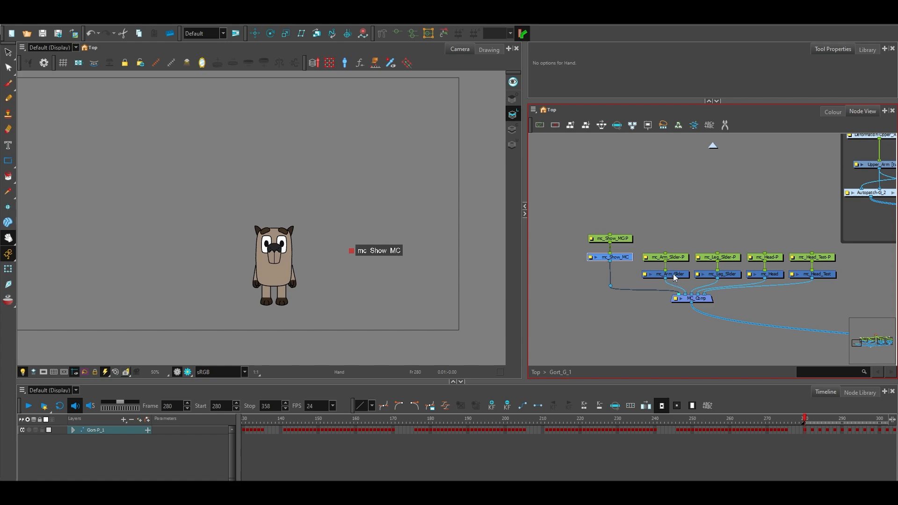
key("shift+t")
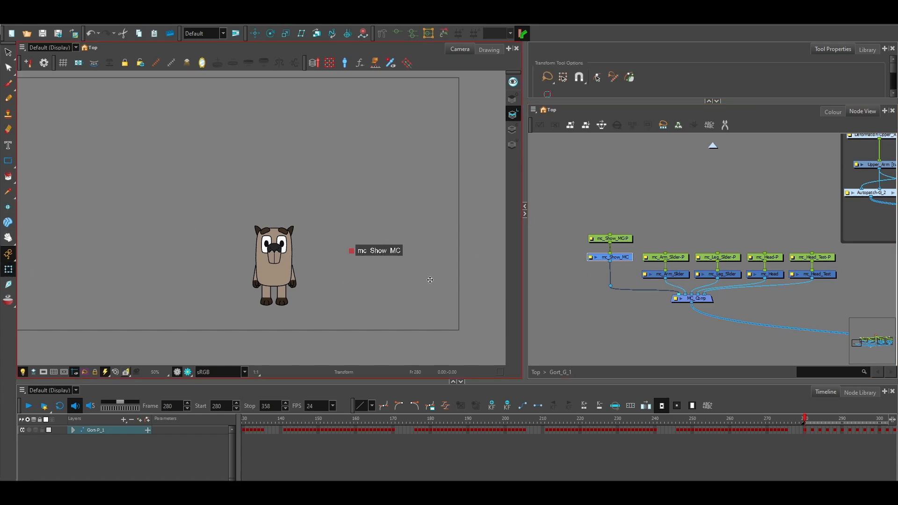
left_click(351, 251)
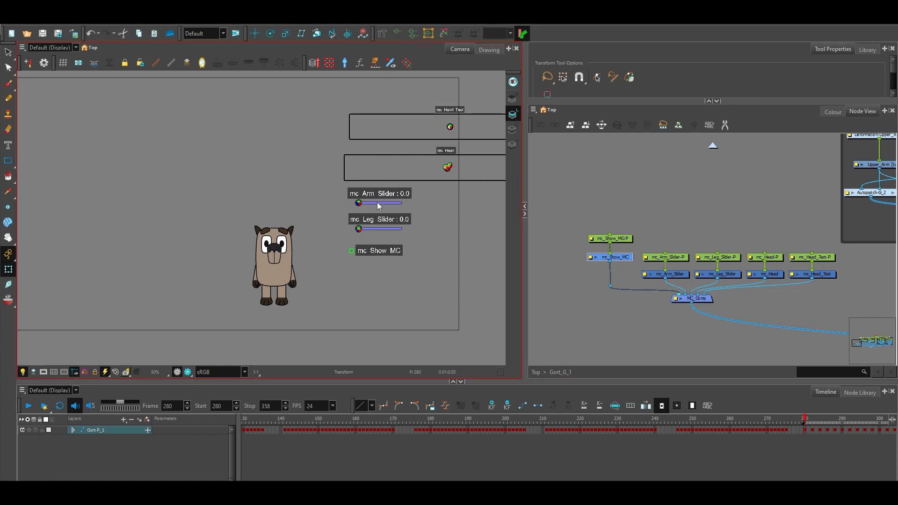
Move the mc_Show_MC node down into line with the other master controller nodes.
left_click(9, 238)
left_click_drag(300, 191, 233, 194)
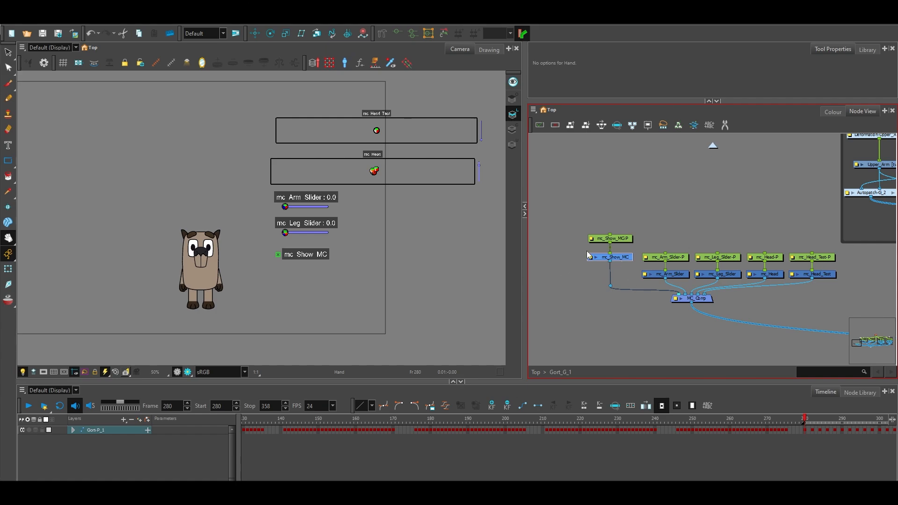
left_click(726, 194)
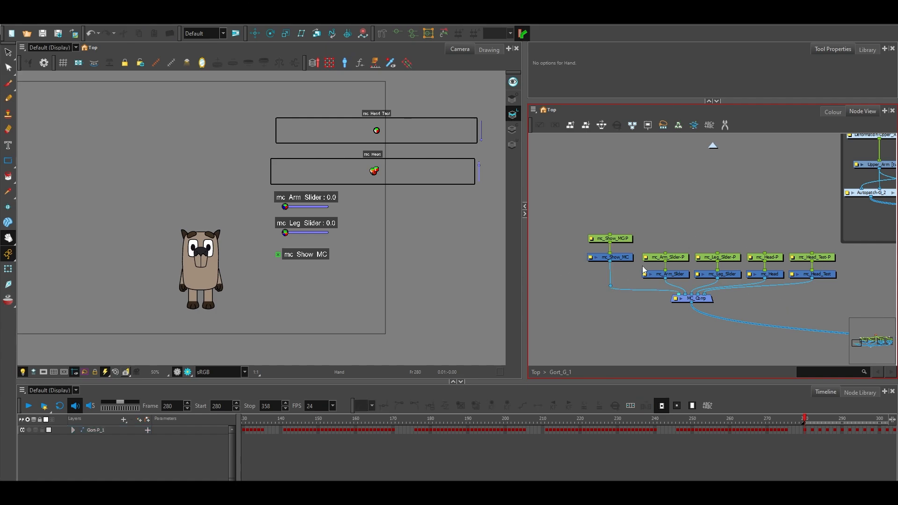
left_click_drag(621, 259, 819, 277)
left_click(628, 262)
Review the Show Master Controllers list for all five controller nodes, cancel it and clear the node selection.
left_click(626, 273)
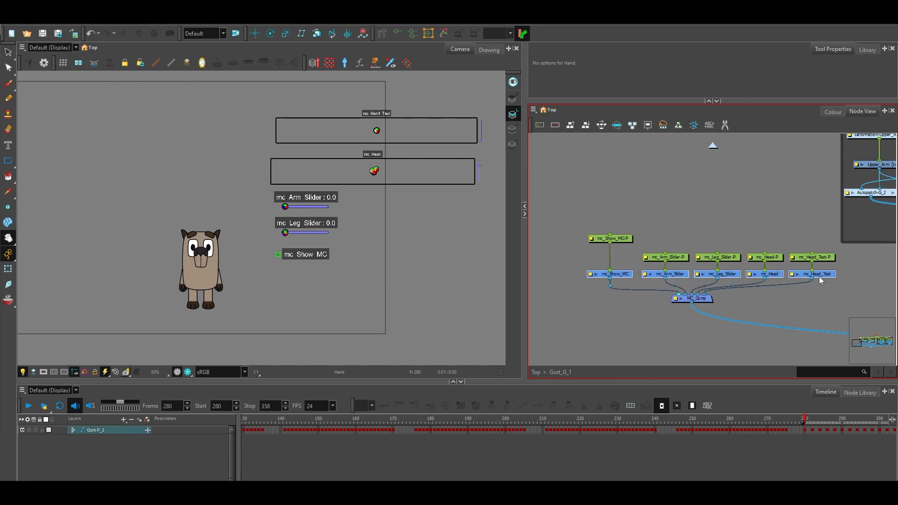
left_click(394, 66)
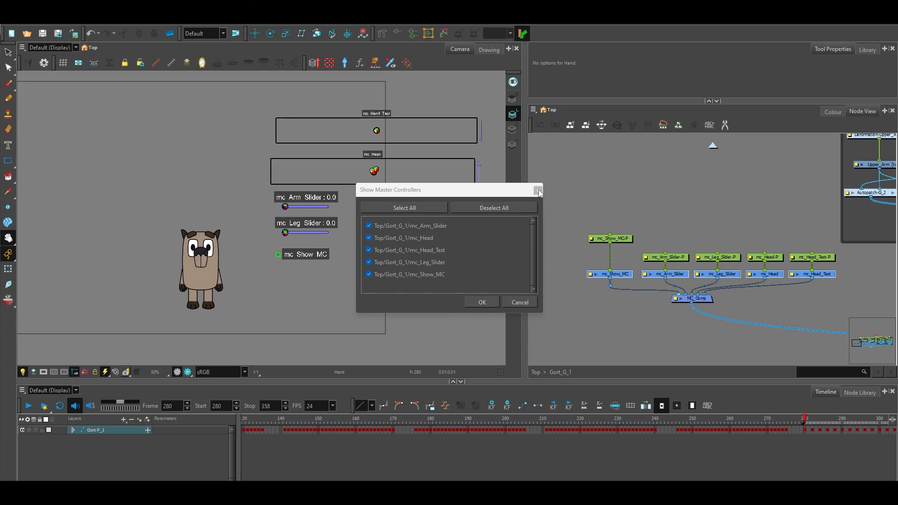
left_click(520, 303)
left_click(558, 243)
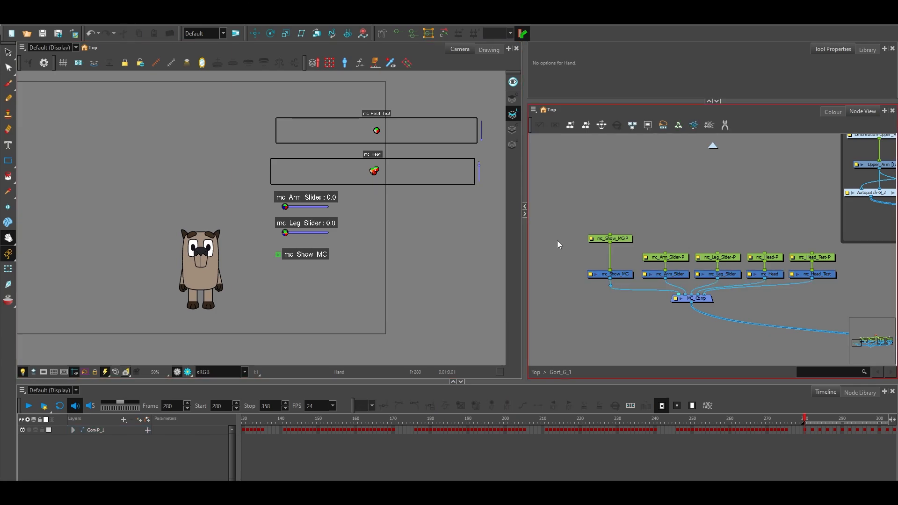
Use the Transform tool to shift the arm slider, leg slider and both head controllers slightly right of their pivot markers.
left_click_drag(558, 244, 567, 242)
left_click_drag(335, 241, 368, 237)
mouse_move(234, 211)
left_mouse_down()
mouse_move(319, 210)
mouse_move(246, 218)
left_mouse_up()
scroll(311, 208, "down", 1)
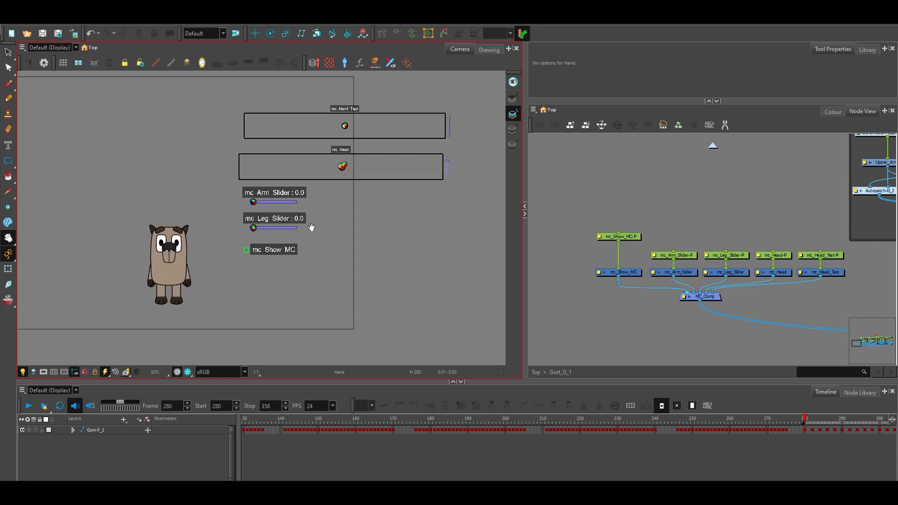
mouse_move(339, 262)
left_mouse_down()
mouse_move(415, 240)
mouse_move(417, 251)
mouse_move(369, 293)
mouse_move(340, 265)
mouse_move(364, 257)
mouse_move(348, 269)
left_mouse_up()
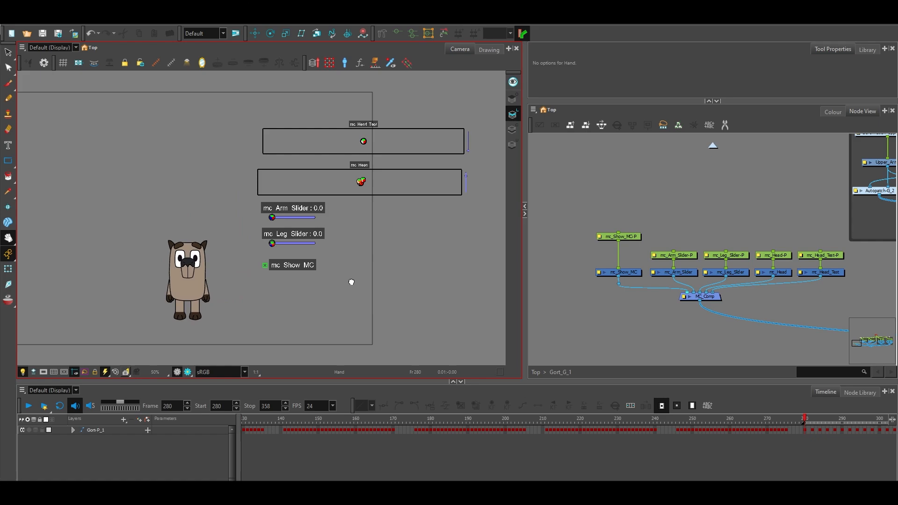
scroll(338, 261, "up", 1)
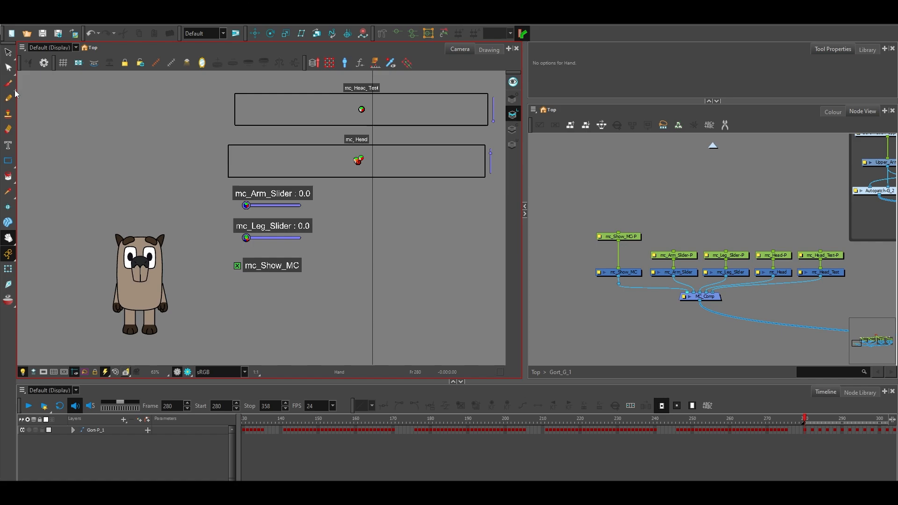
left_click(8, 269)
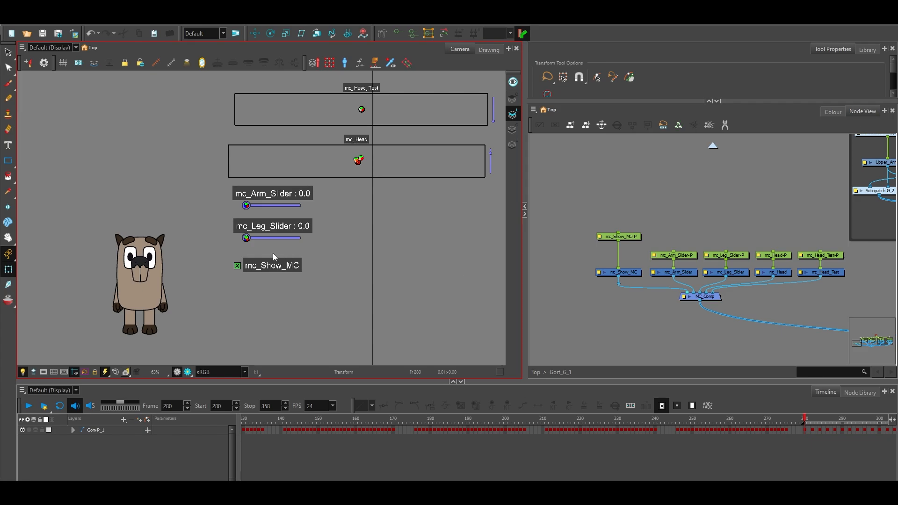
left_click_drag(252, 239, 266, 238)
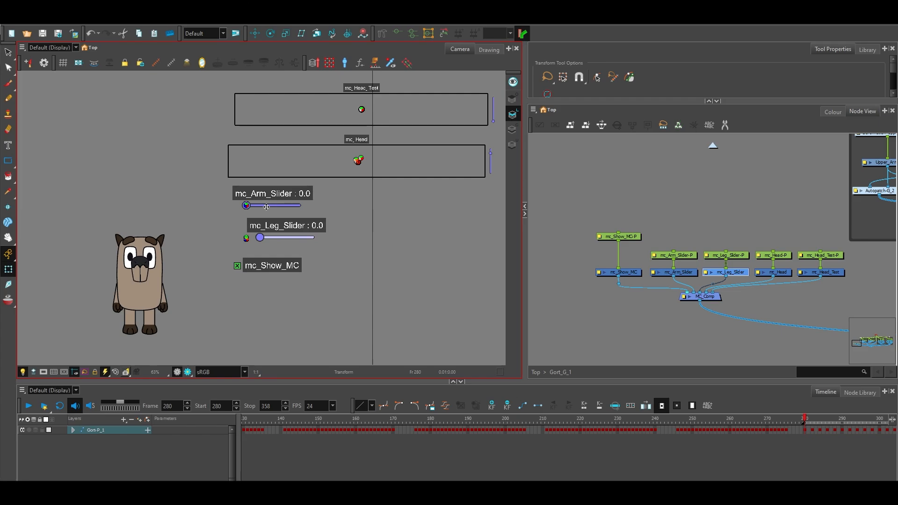
left_click_drag(266, 207, 275, 207)
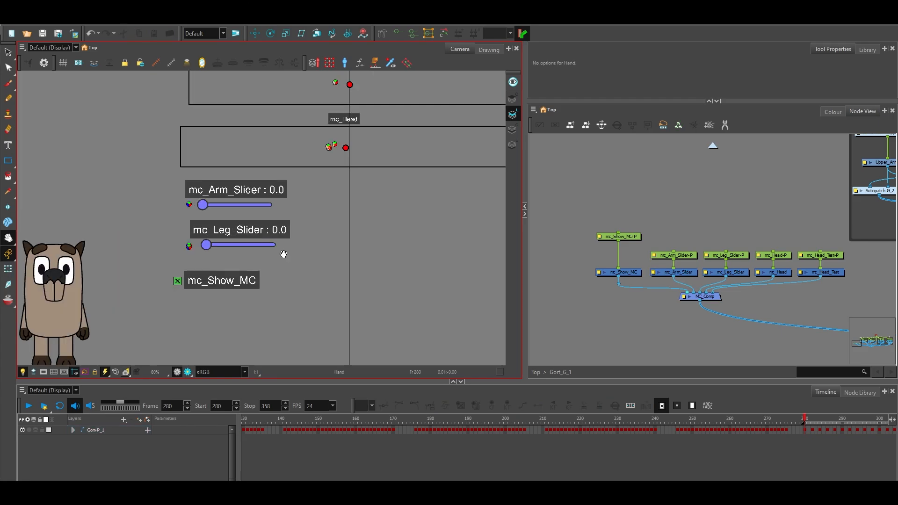
scroll(282, 254, "down", 1)
left_click(8, 270)
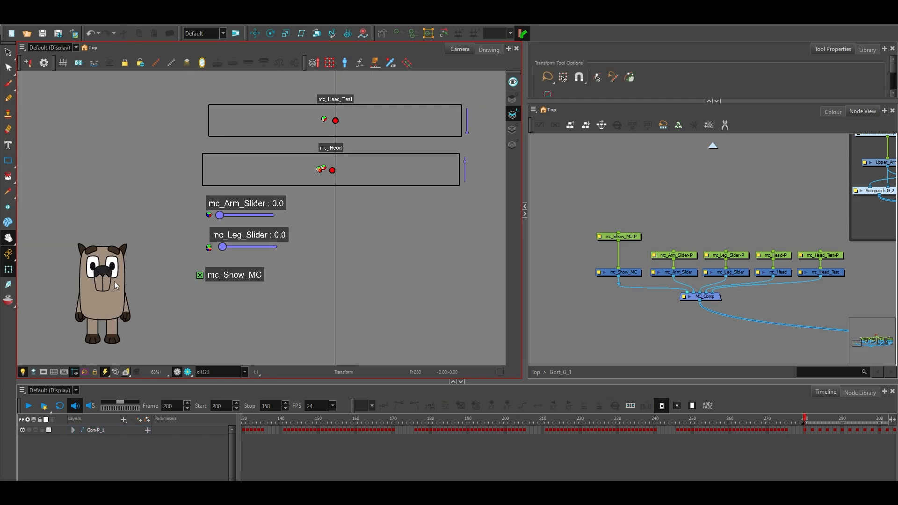
Test the mc_Leg_Slider and mc_Arm_Slider controllers on the character, returning each to 0.0.
mouse_move(223, 247)
left_mouse_down()
mouse_move(279, 254)
mouse_move(218, 256)
mouse_move(276, 248)
mouse_move(236, 248)
mouse_move(216, 257)
left_mouse_up()
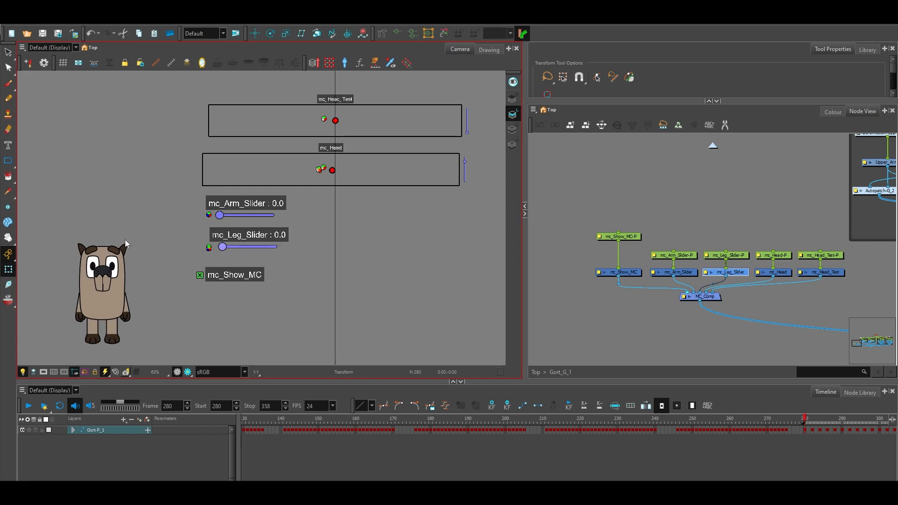
left_click(8, 238)
left_click_drag(121, 220, 146, 221)
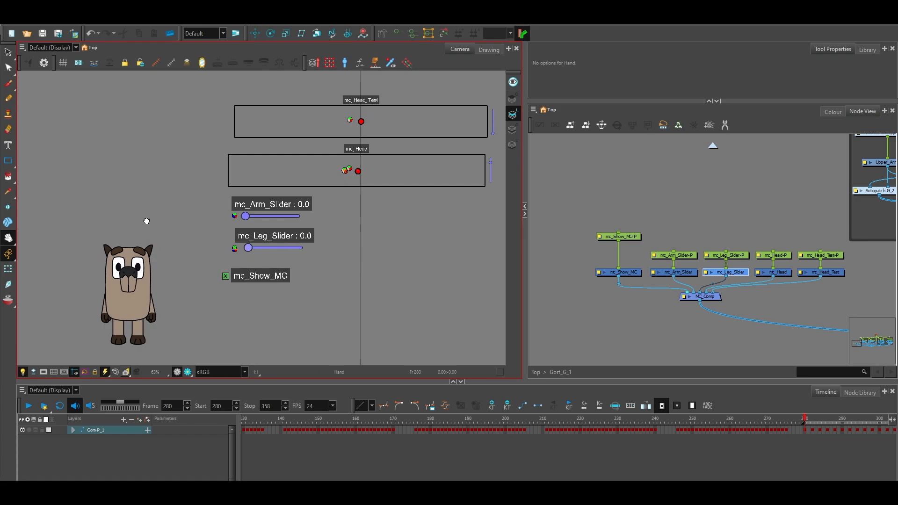
left_click(8, 269)
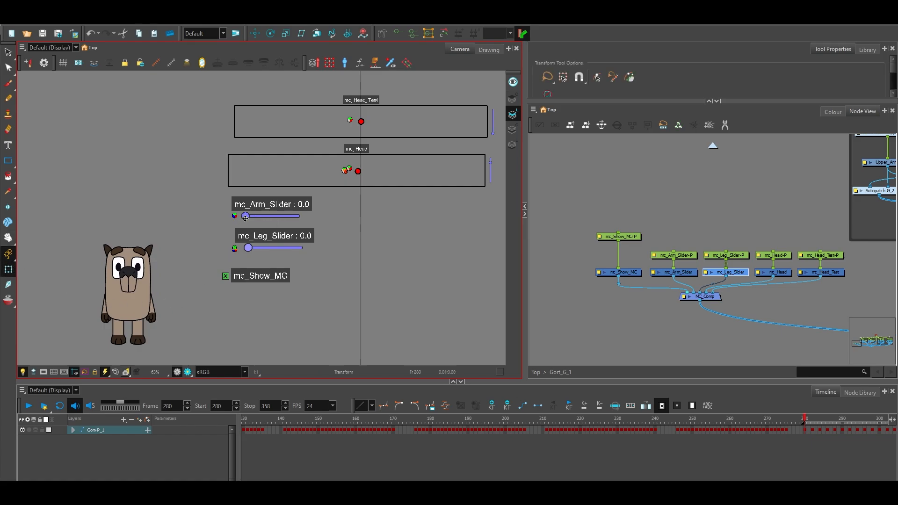
left_click_drag(247, 217, 194, 237)
left_click(360, 272)
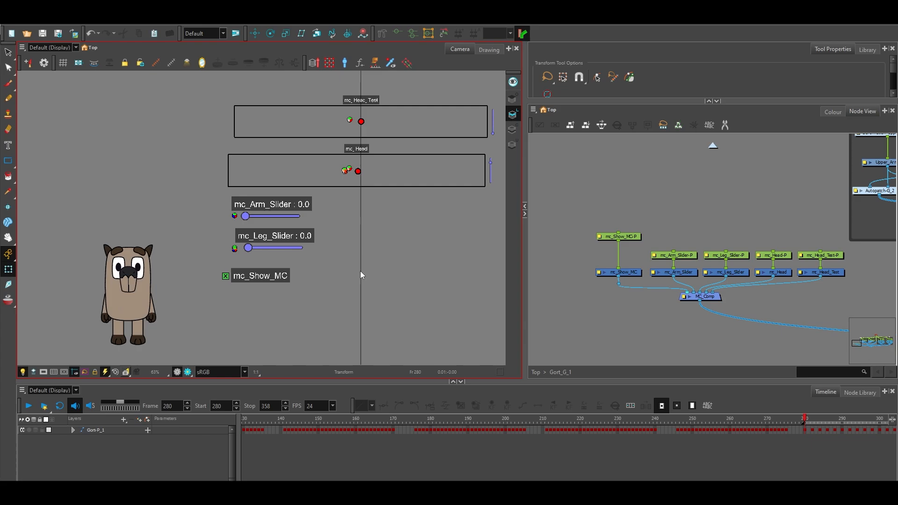
Turn the character to its back view with the mc_Head controller, and return it to the front view.
left_click(8, 239)
left_click_drag(362, 260, 361, 259)
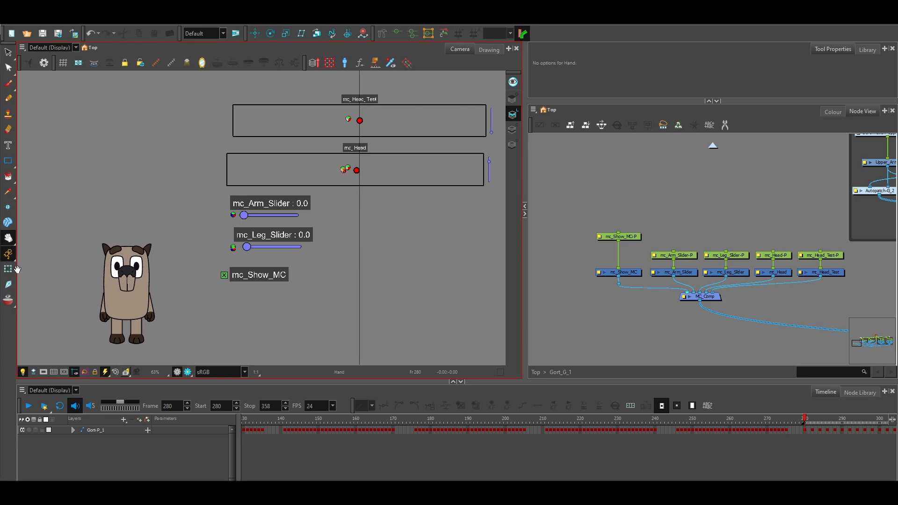
left_click(8, 269)
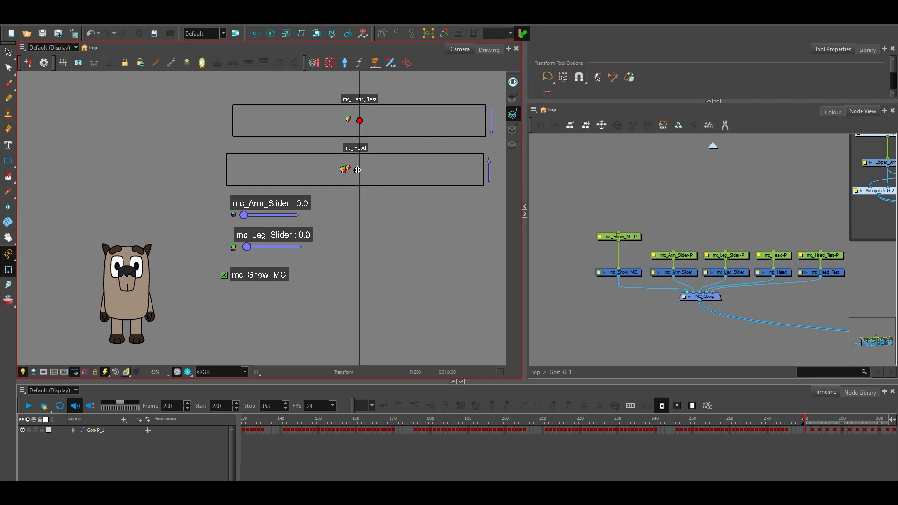
left_click_drag(357, 170, 487, 172)
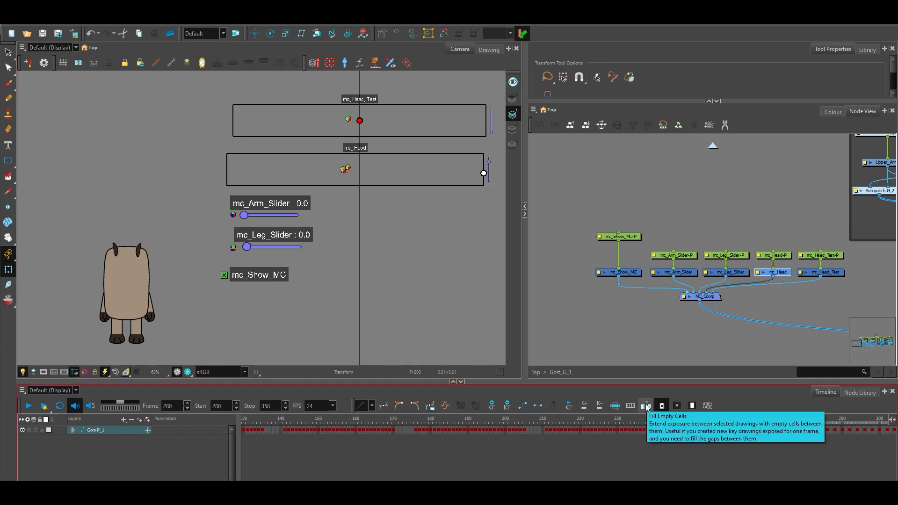
left_click(479, 345)
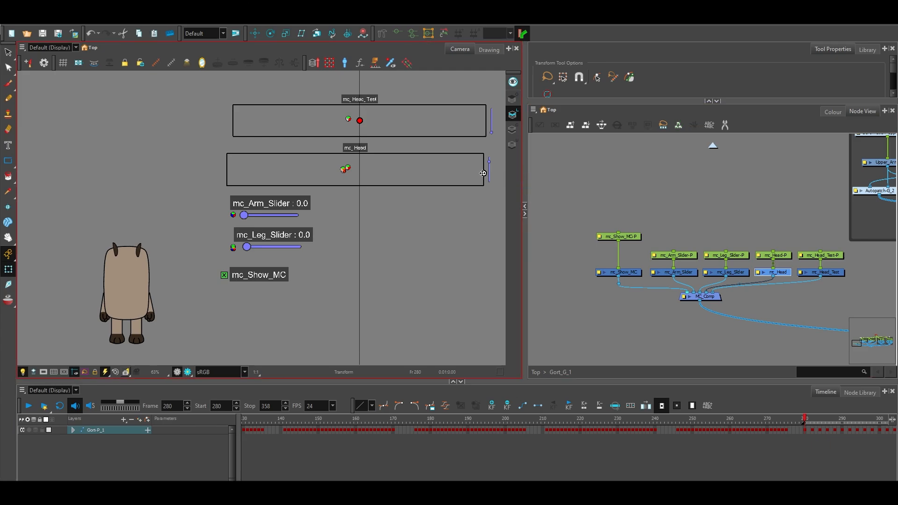
left_click_drag(459, 173, 353, 171)
key("ctrl+z")
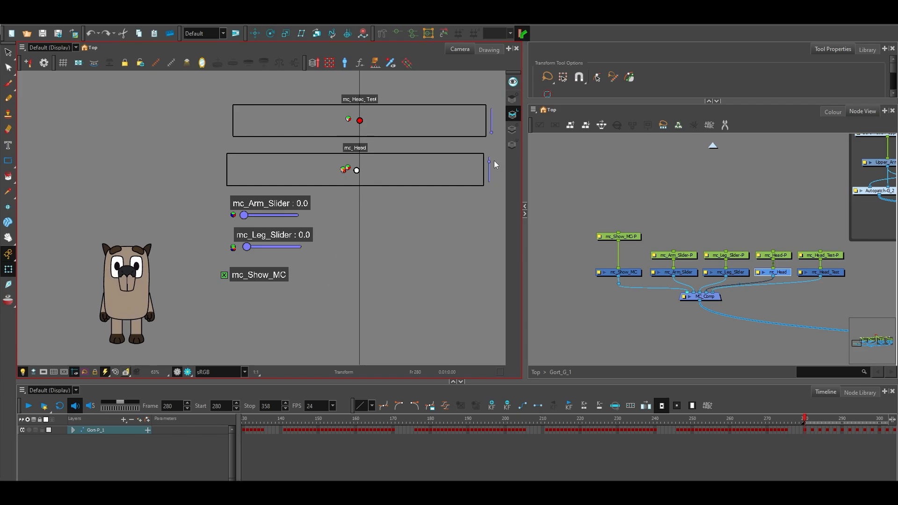
Cycle through the mouth shapes with the mc_Head vertical slider, leave it at its lowest position and deselect the controller.
left_click_drag(494, 161, 493, 190)
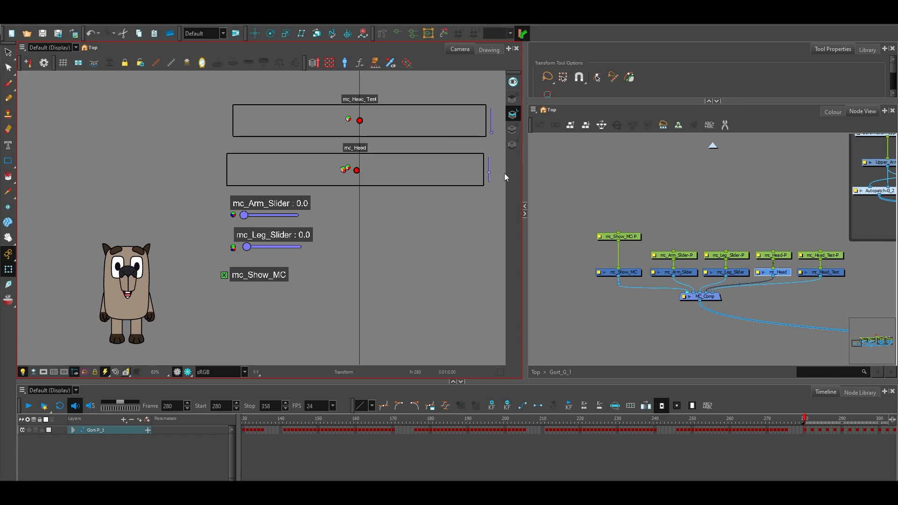
left_click_drag(505, 174, 507, 192)
left_click(493, 186)
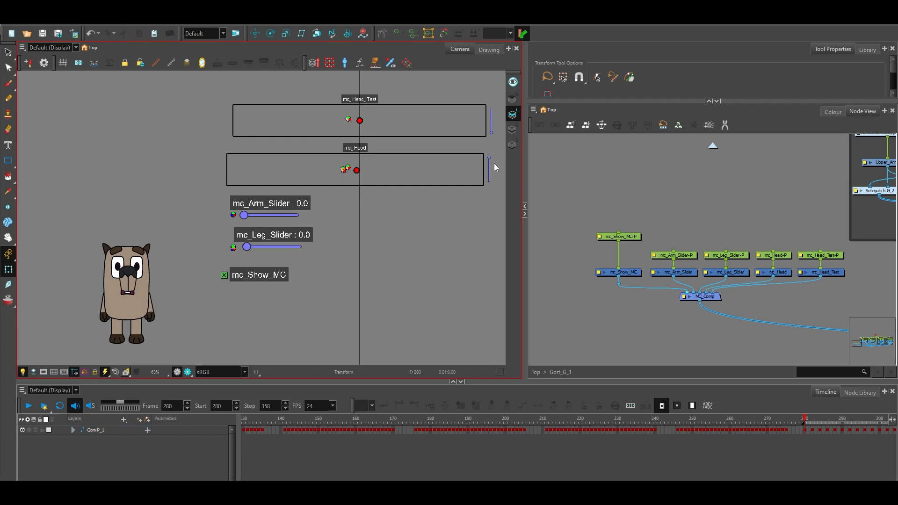
left_click_drag(490, 159, 492, 183)
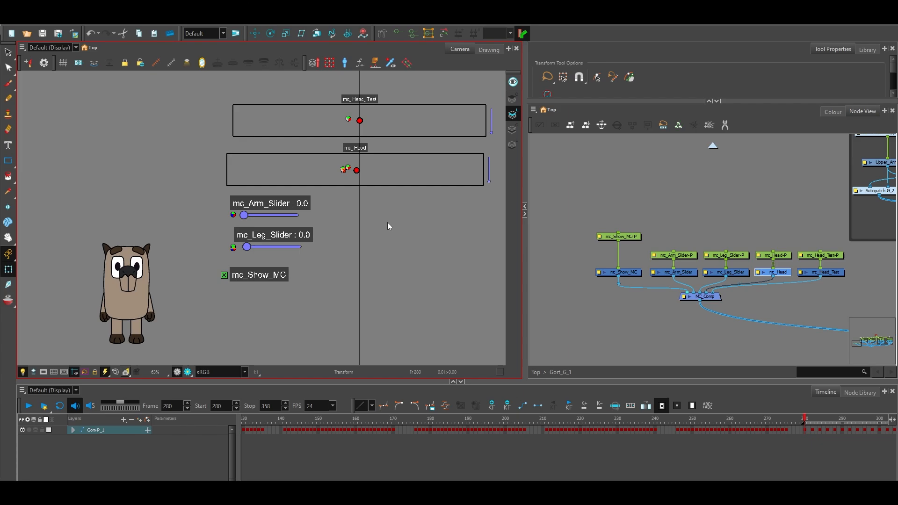
left_click(650, 204)
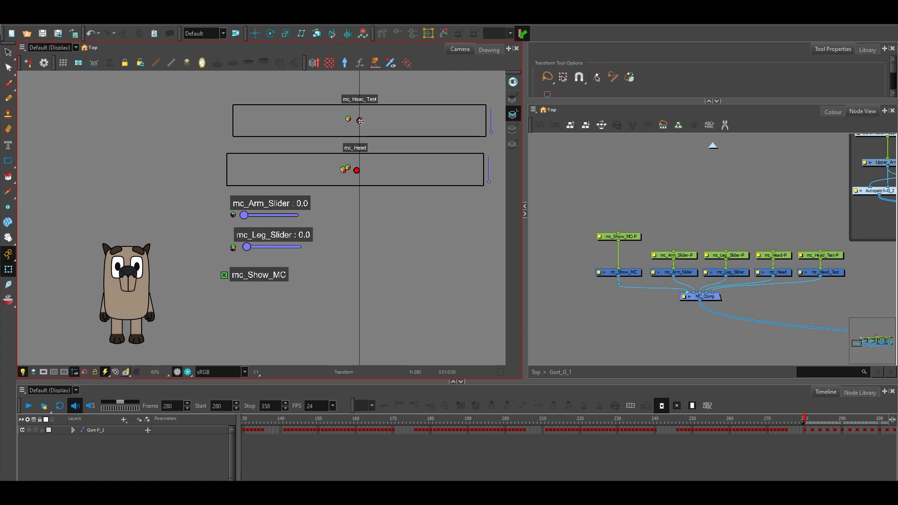
Move the mc_Head_Test point through down, right and up, leave the head tilted up and left, and deselect the controller.
left_click_drag(361, 120, 362, 154)
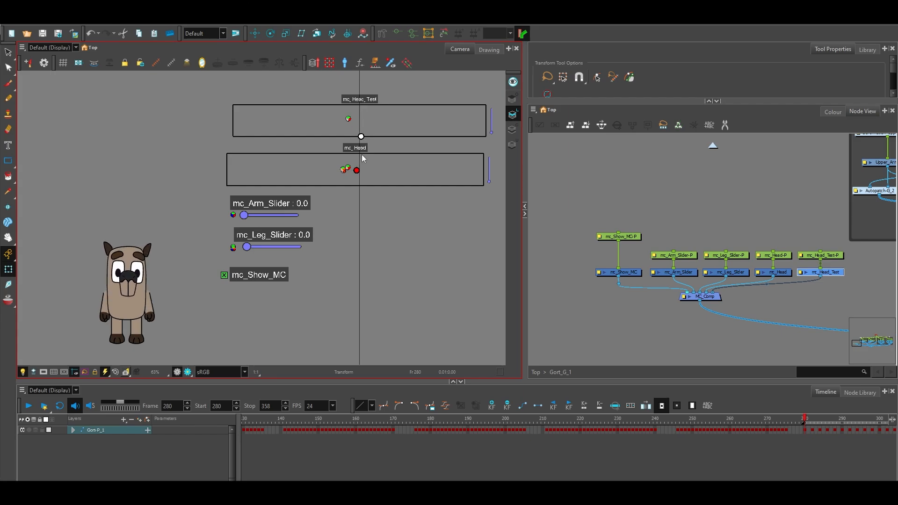
left_click_drag(361, 154, 380, 151)
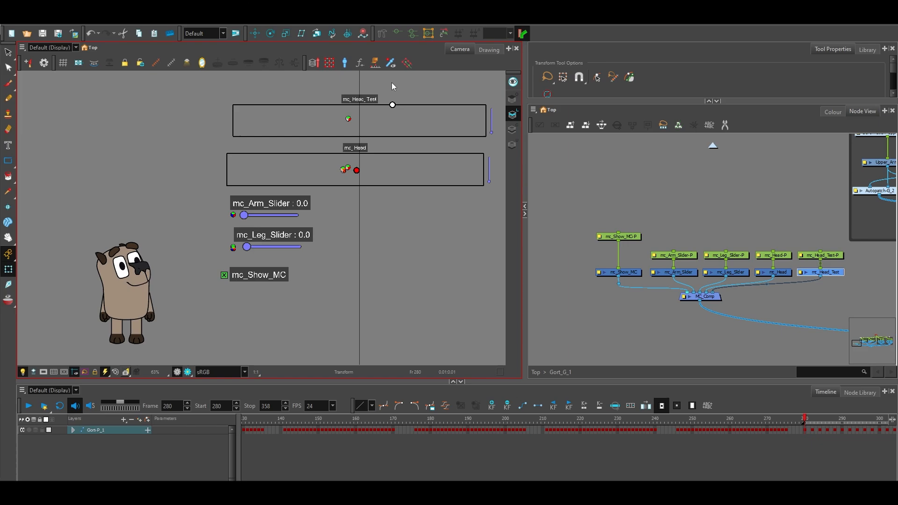
left_click_drag(372, 80, 325, 58)
left_click(382, 282)
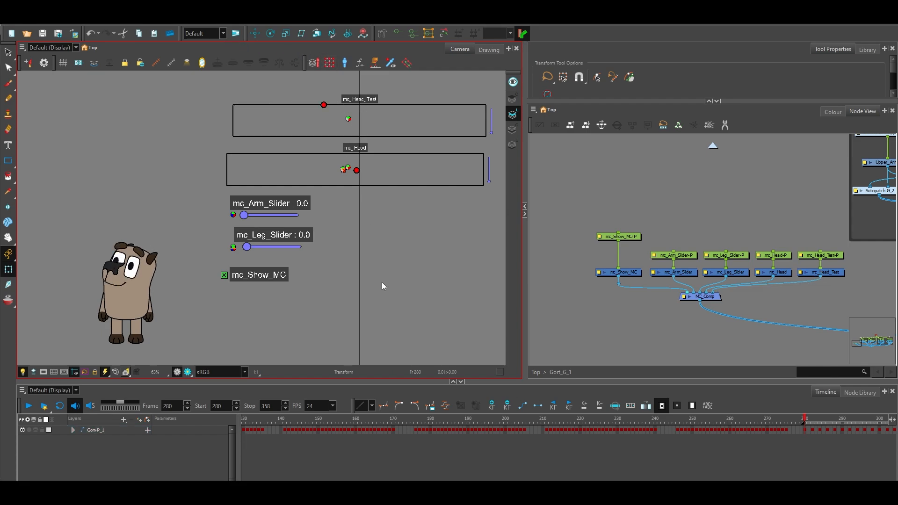
Undo the mc_Head_Test head tilt to bring the character back to its front view, and deselect the controller.
key("ctrl+z")
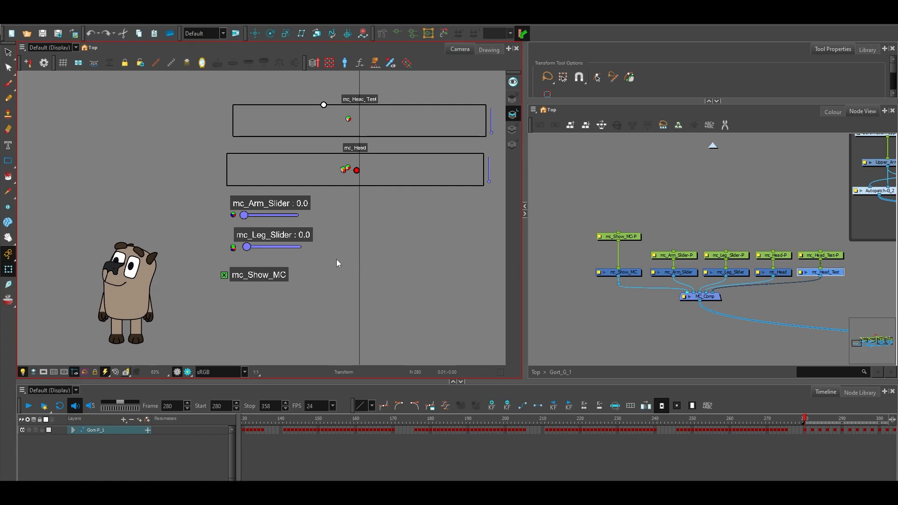
left_click(336, 260)
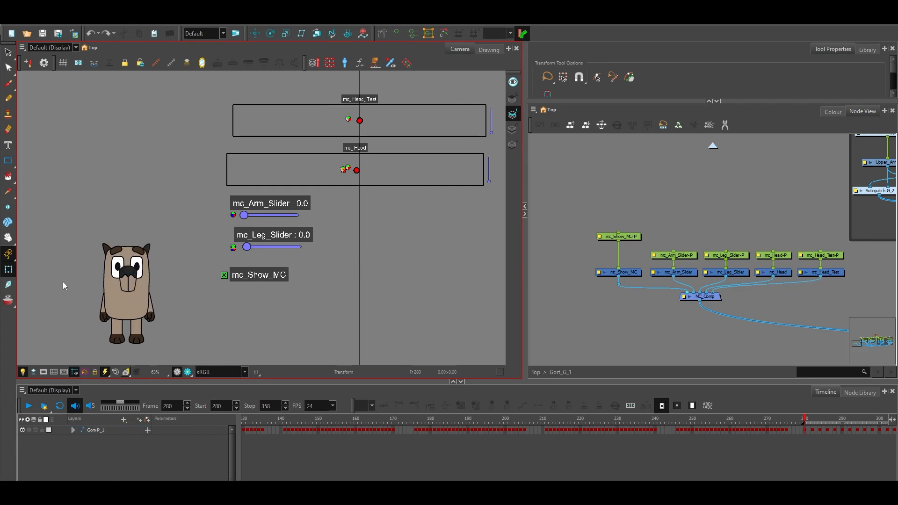
left_click(8, 238)
left_click_drag(205, 233, 247, 192)
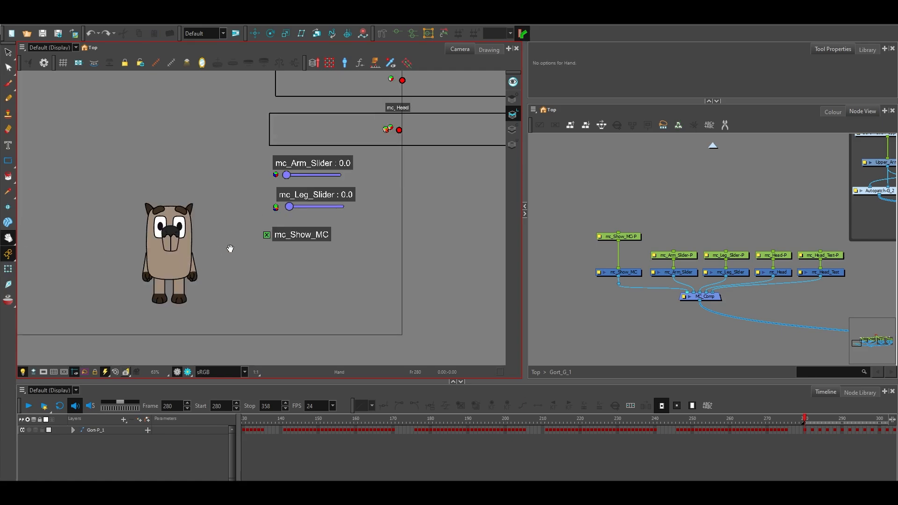
scroll(327, 277, "down", 1)
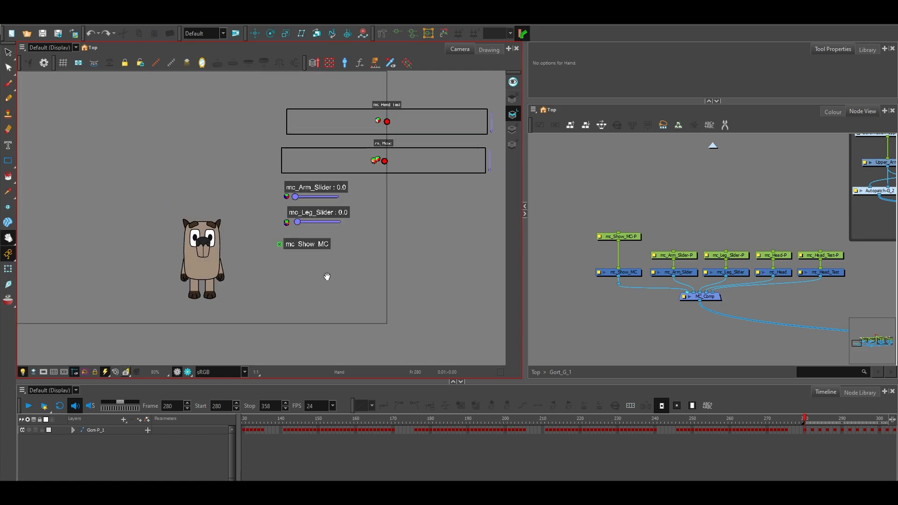
left_click_drag(327, 276, 294, 296)
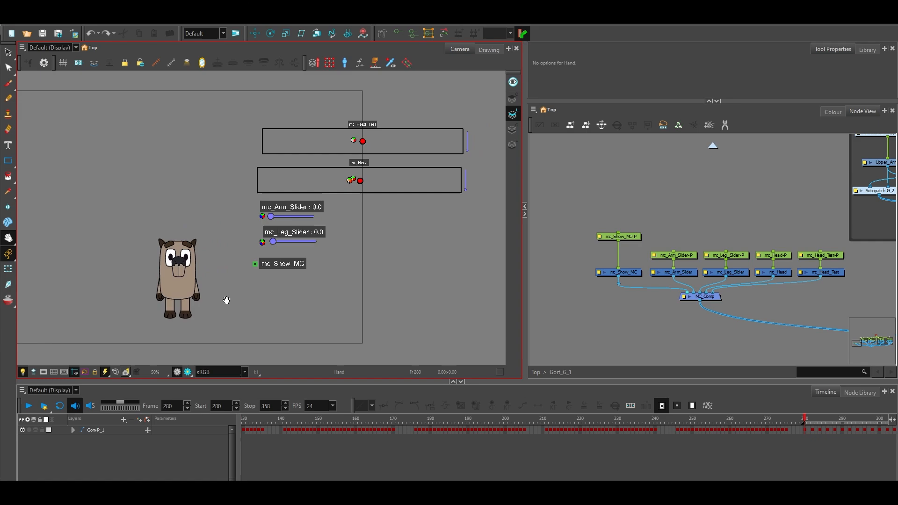
Enlarge the timeline area and scrub the character's keyed poses from frame 1 to frame 36.
left_click(456, 471)
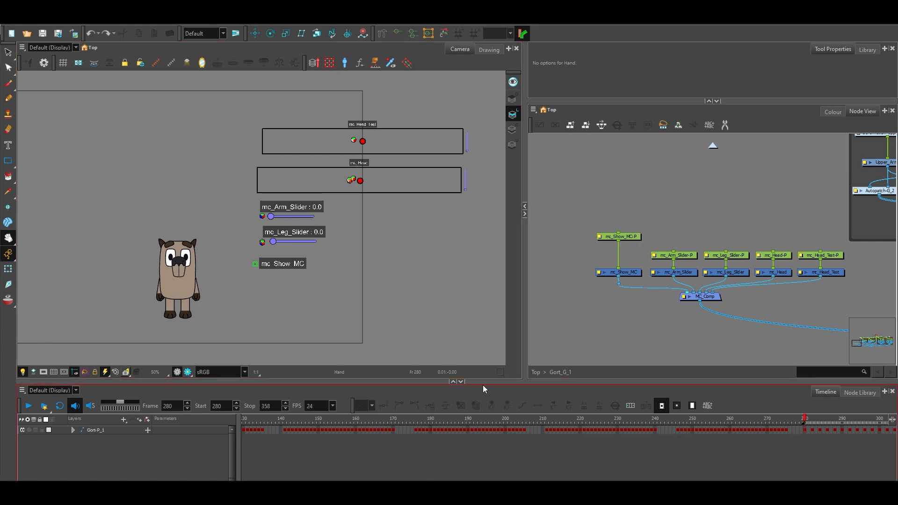
left_click_drag(482, 386, 490, 353)
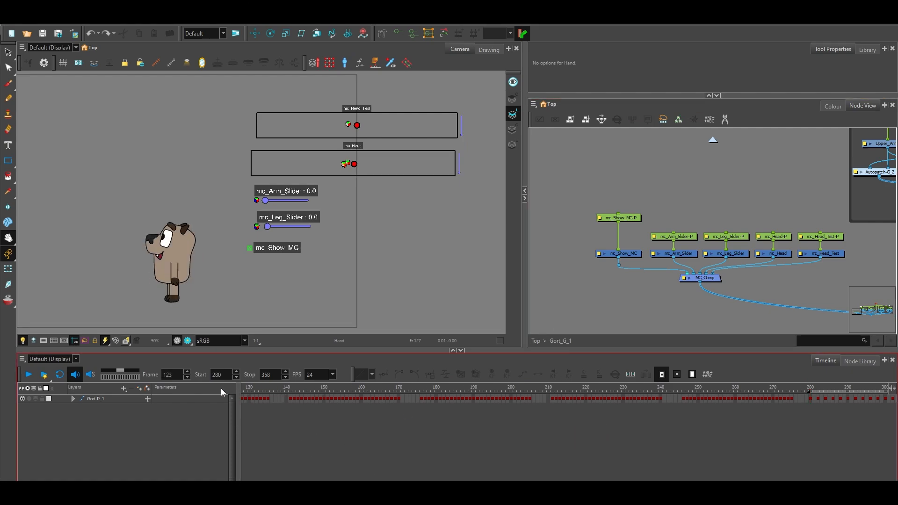
left_click_drag(187, 394, 187, 394)
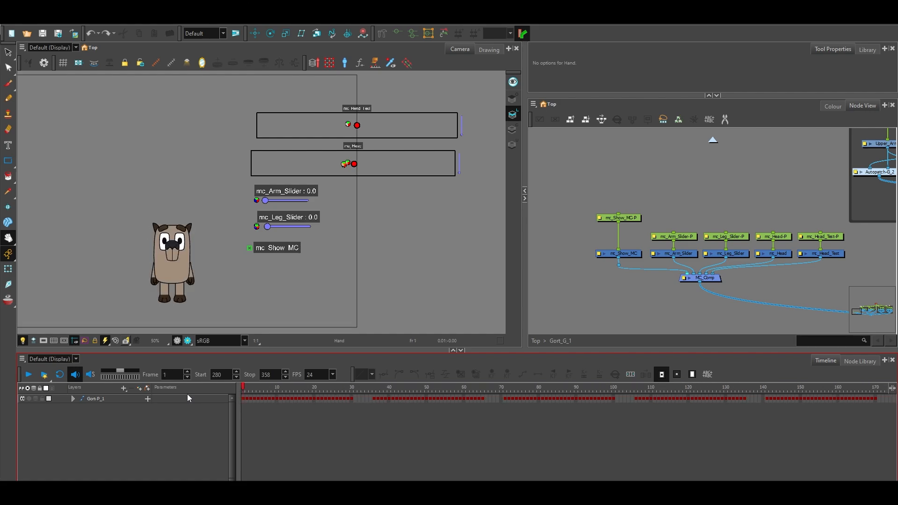
left_click_drag(243, 393, 375, 409)
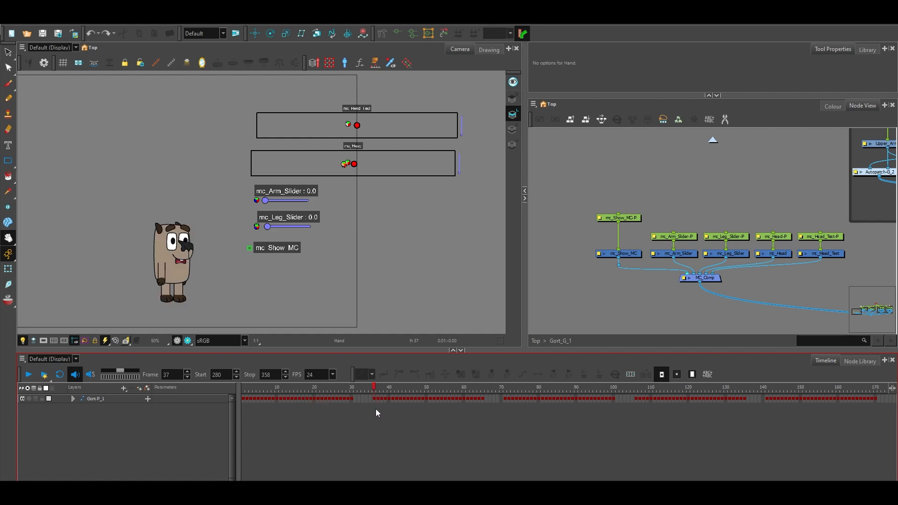
Open the Master Controller Stack Wizard for the Gort-P_1 layer and load the [grid+slider] Primary preset.
left_click(111, 399)
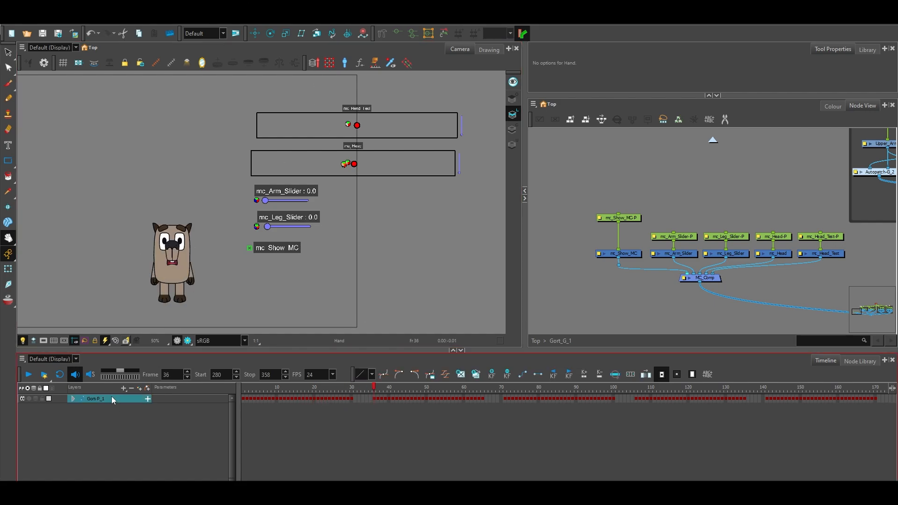
left_click(320, 65)
left_click(462, 246)
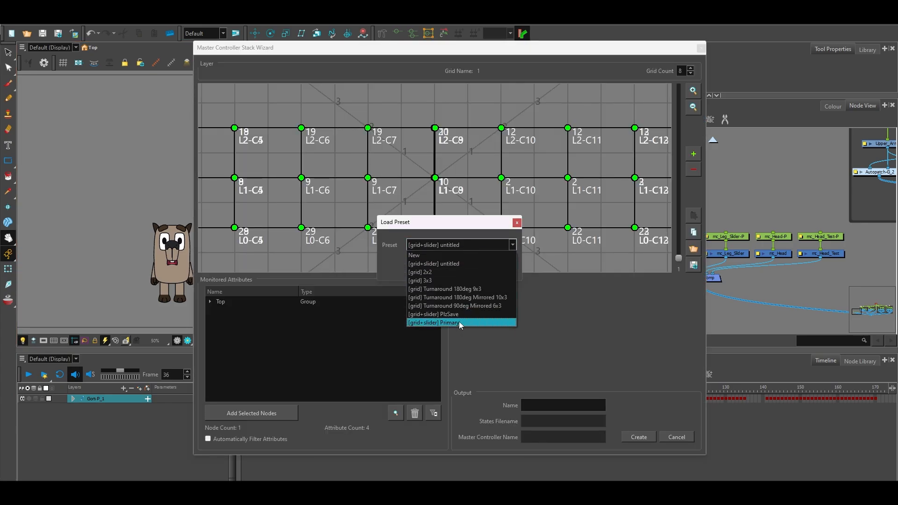
left_click(459, 322)
left_click(471, 265)
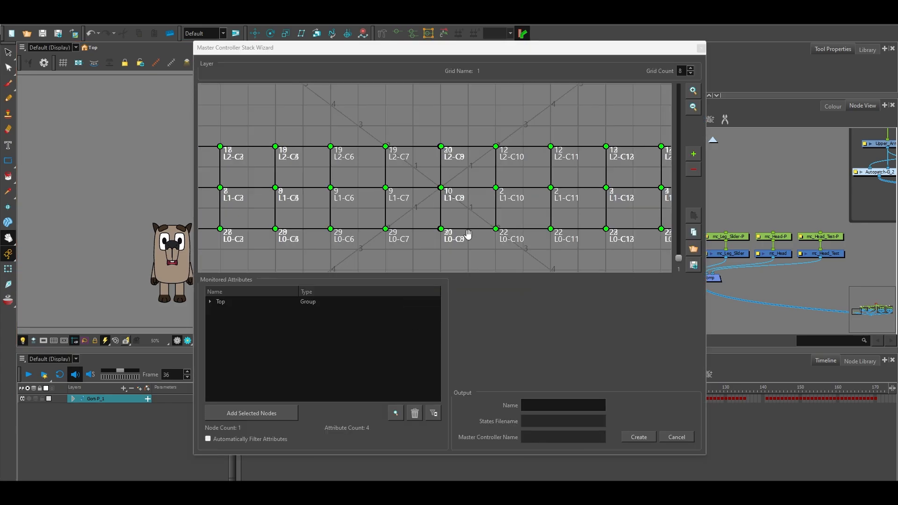
Examine the pose points and frame numbers across the preset's grid, and cancel the wizard without creating a controller.
scroll(468, 234, "down", 5)
left_click_drag(475, 253, 453, 243)
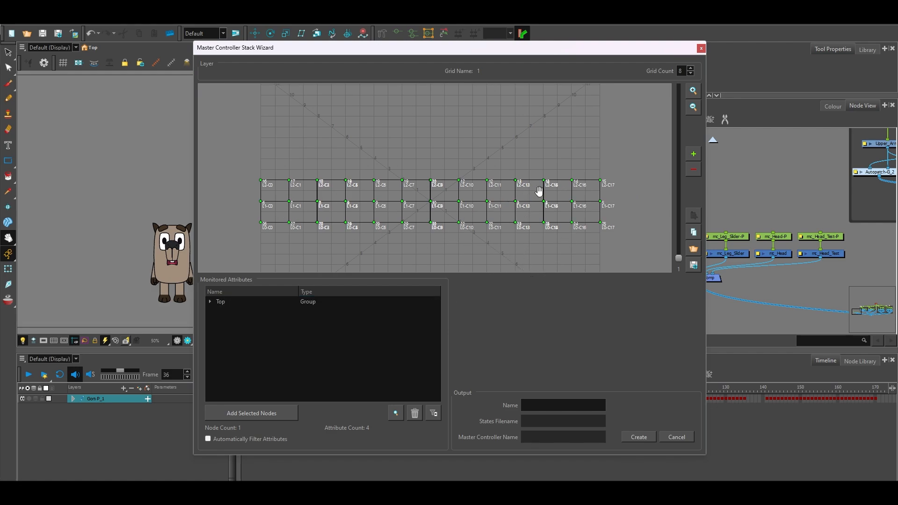
scroll(594, 193, "up", 3)
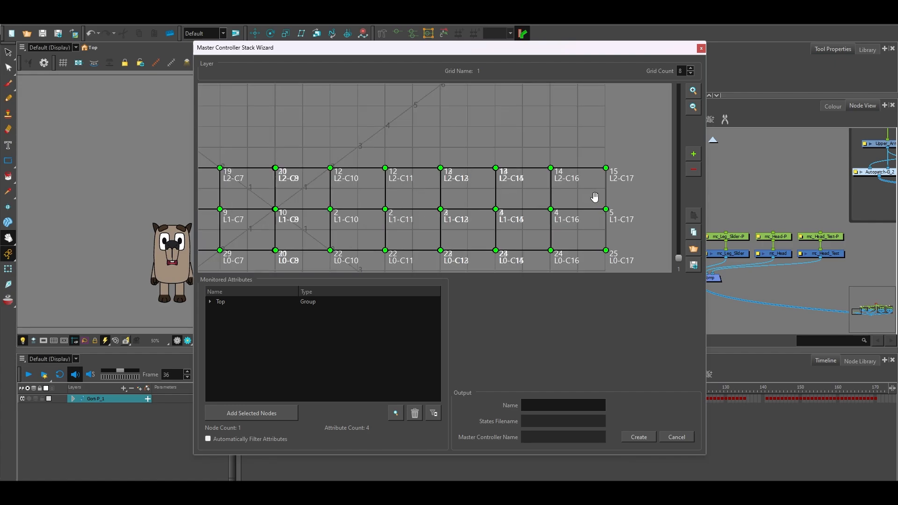
scroll(595, 198, "up", 1)
scroll(582, 184, "down", 4)
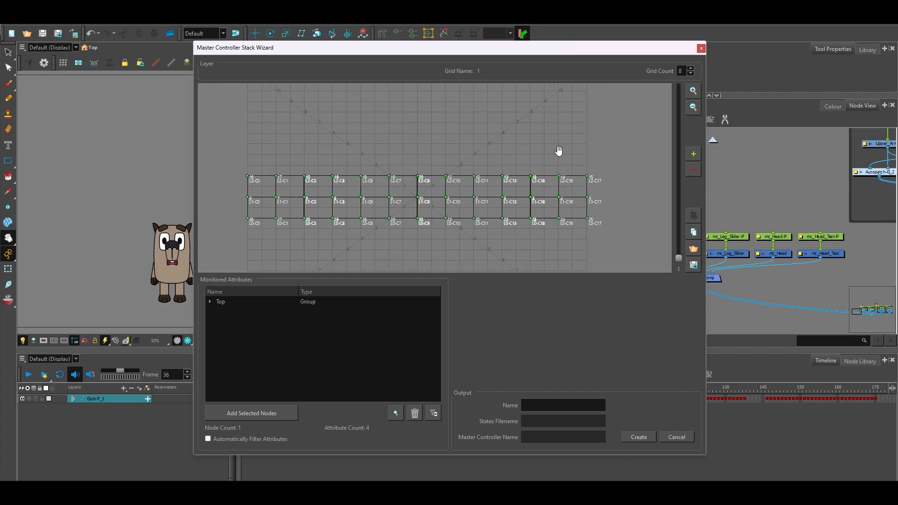
mouse_move(559, 151)
left_mouse_down()
mouse_move(568, 125)
mouse_move(567, 136)
left_mouse_up()
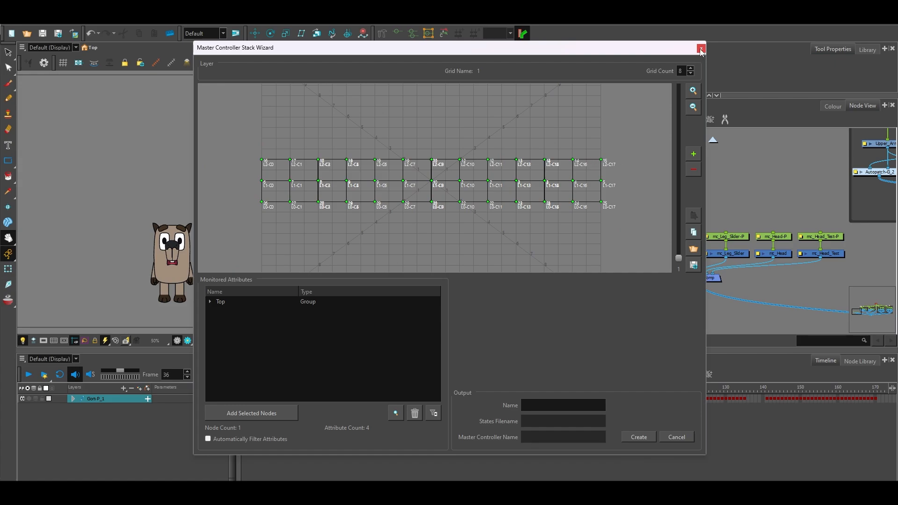
left_click(676, 437)
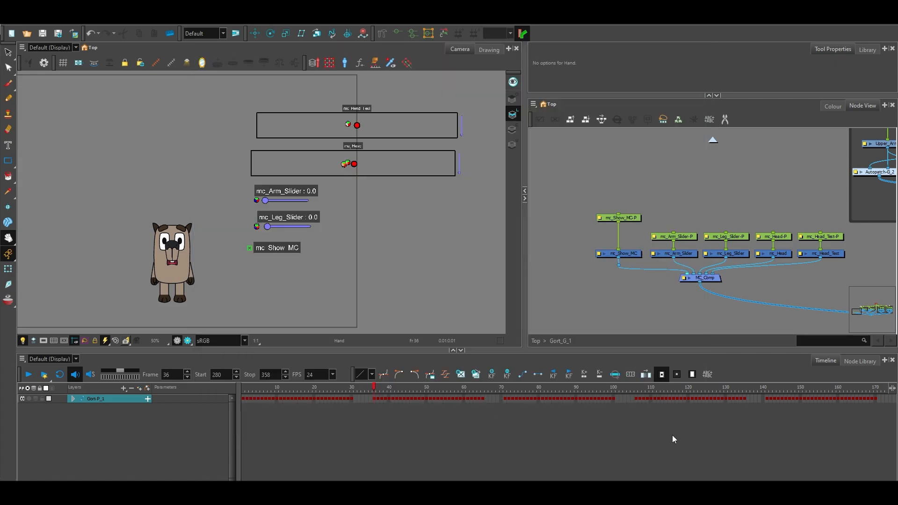
Activate the Transform tool, close the character's mouth with the mc_Head_Test vertical slider and deselect the controller.
mouse_move(373, 258)
left_mouse_down()
mouse_move(391, 244)
mouse_move(387, 260)
left_mouse_up()
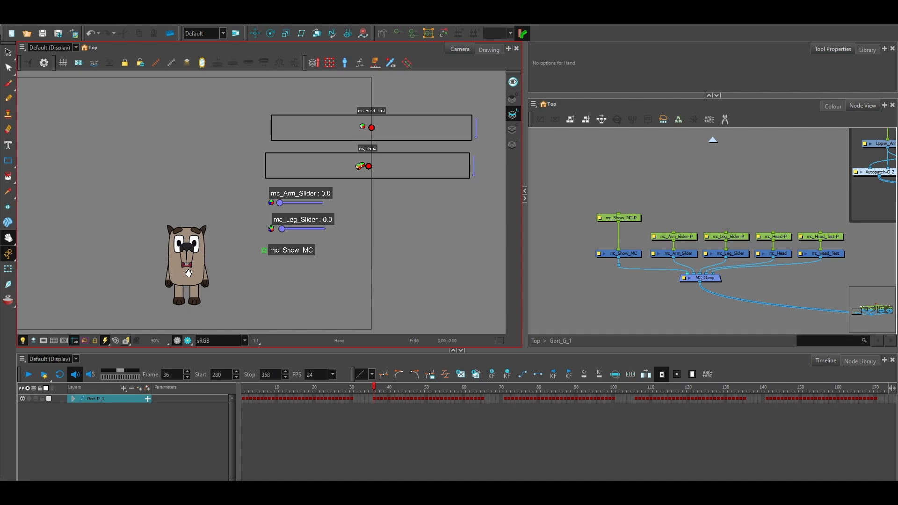
left_click(8, 269)
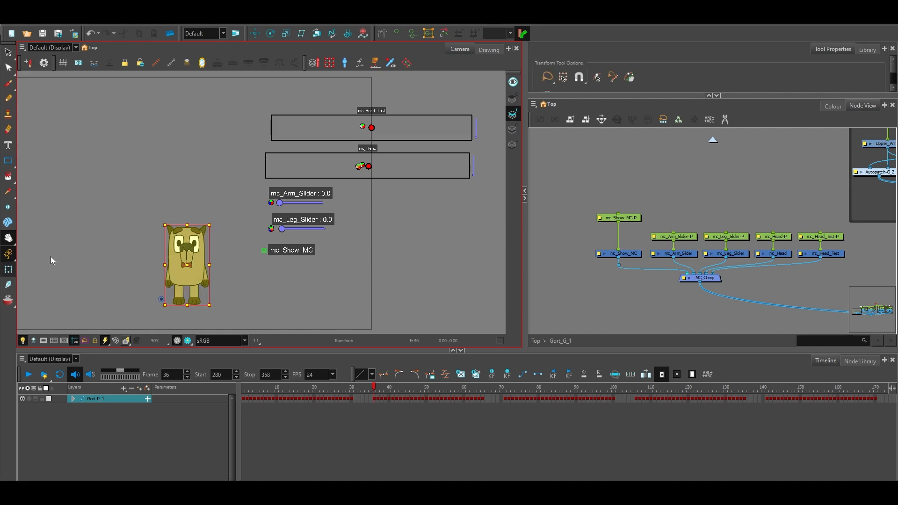
left_click(465, 171)
left_click(476, 137)
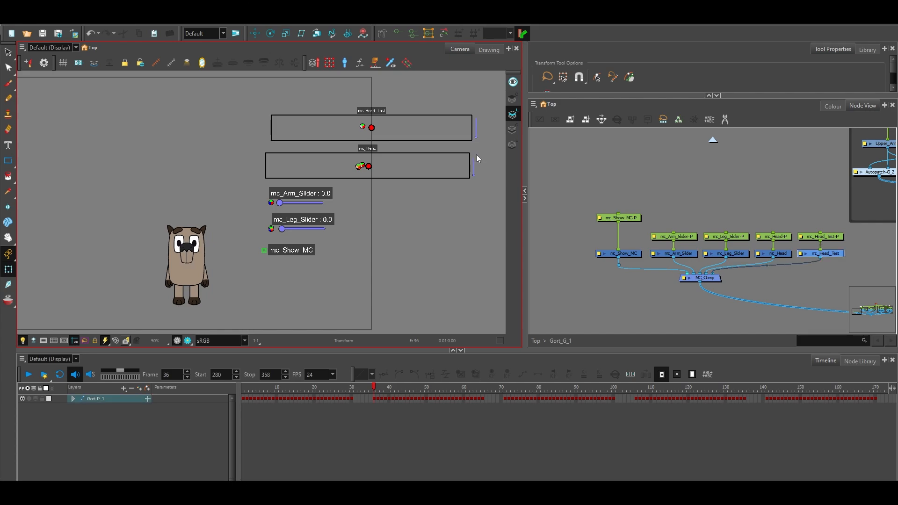
left_click(460, 243)
Scrub the character's animation on the timeline from frame 280 through frame 331 to frame 358.
left_click_drag(638, 165, 549, 175)
scroll(549, 175, "down", 3)
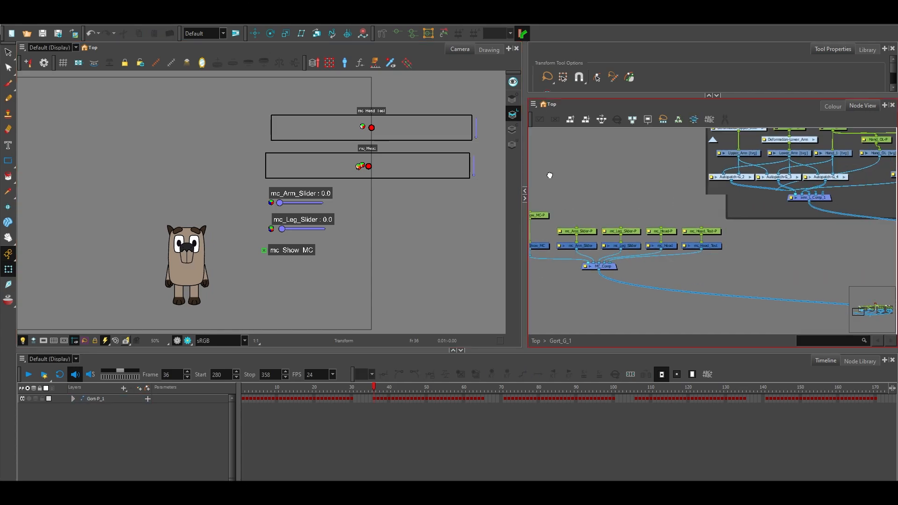
left_click_drag(694, 247, 723, 258)
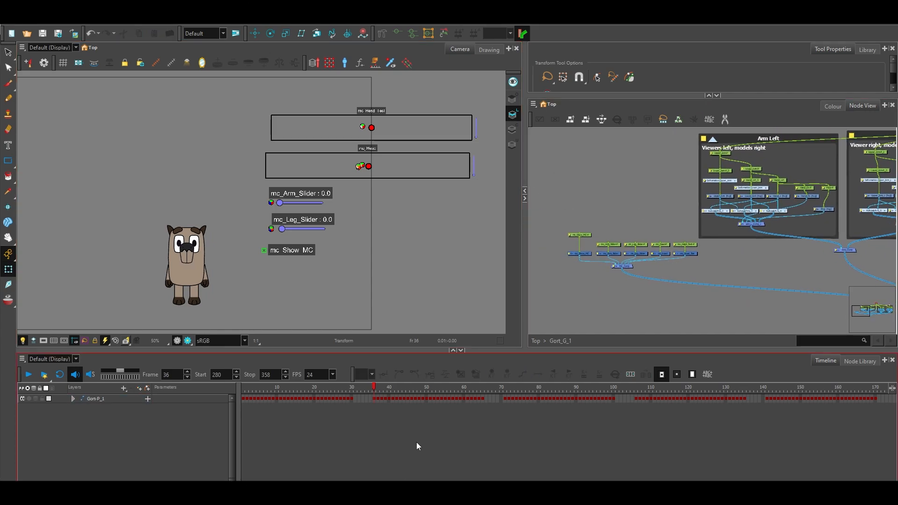
left_click_drag(376, 388, 468, 406)
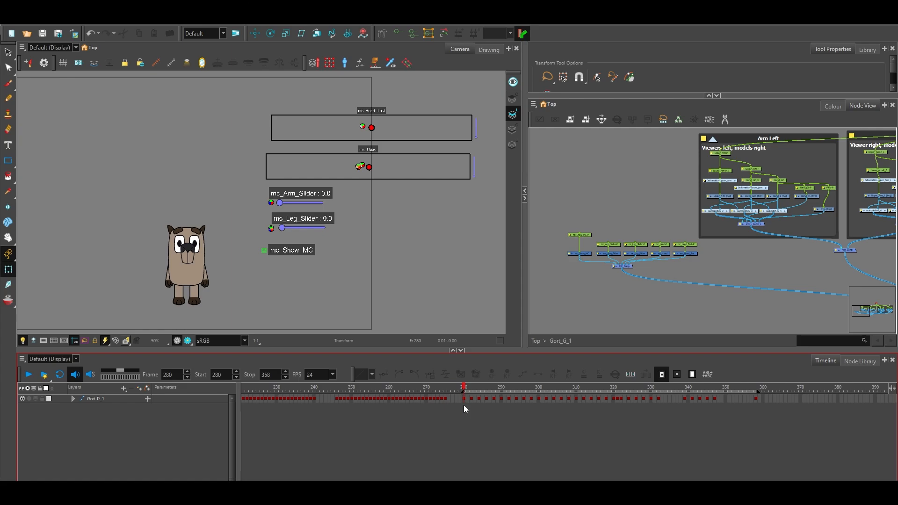
left_click_drag(467, 404, 647, 408)
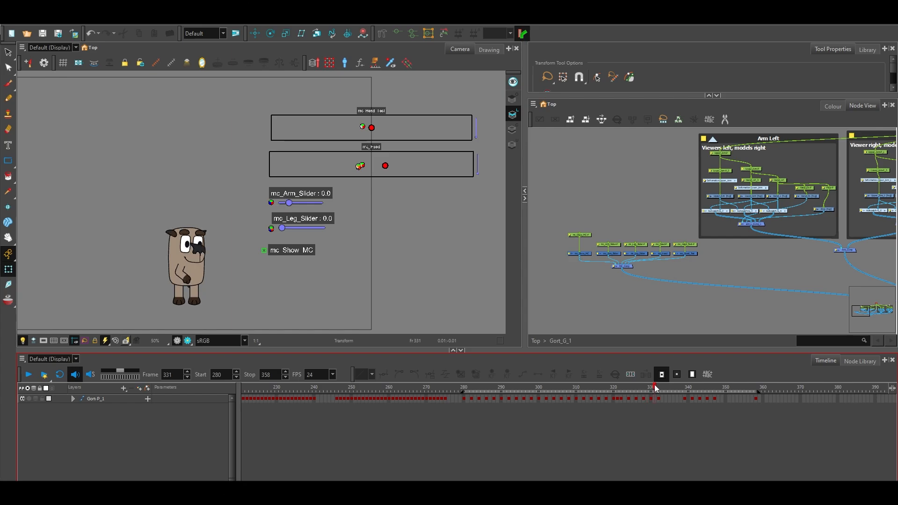
left_click_drag(650, 389, 757, 389)
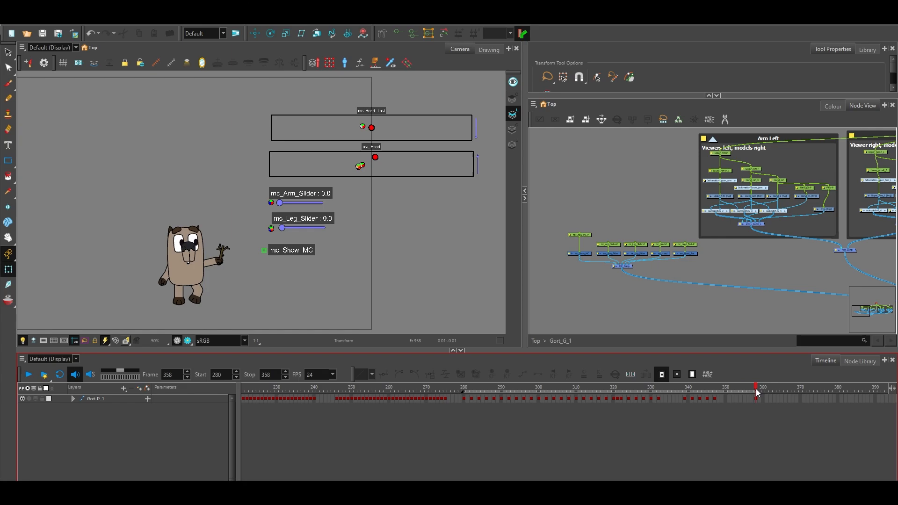
Examine the character's pose with the stick in its hand at frame 358 up close.
left_click(257, 276)
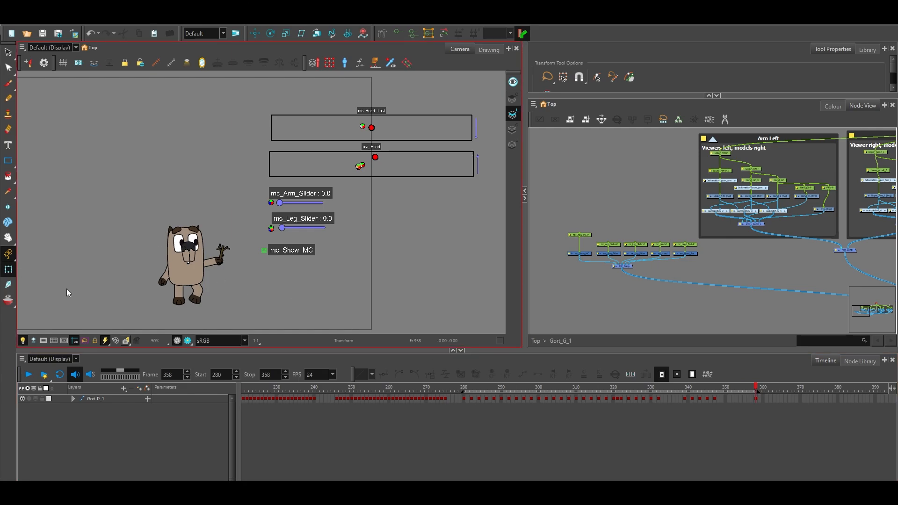
left_click(366, 375)
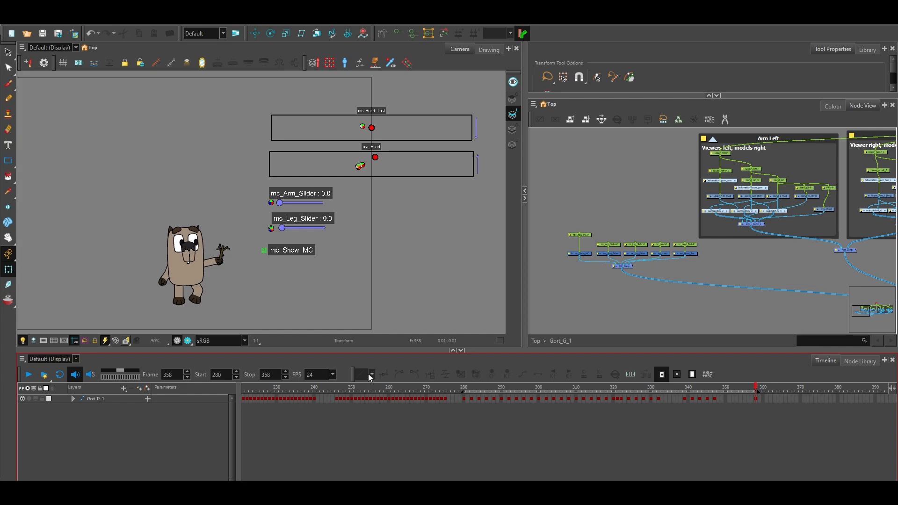
left_click(296, 327)
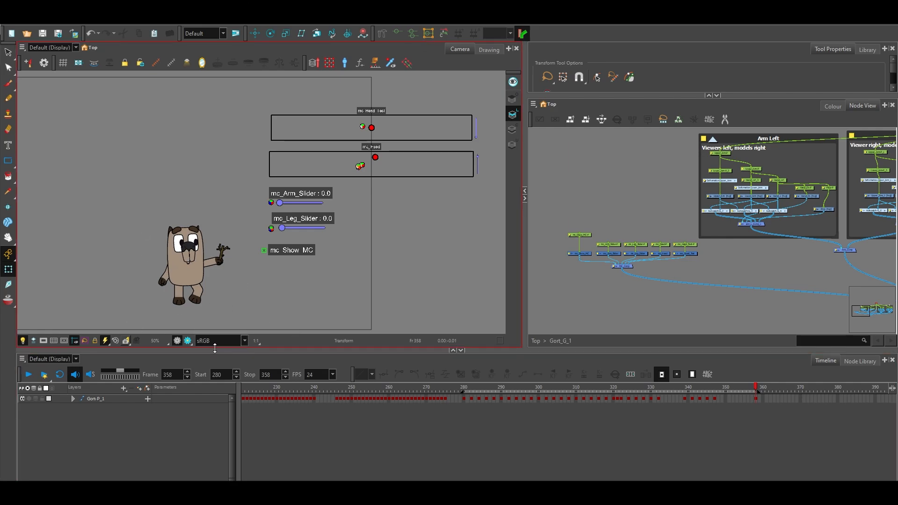
scroll(199, 296, "up", 2)
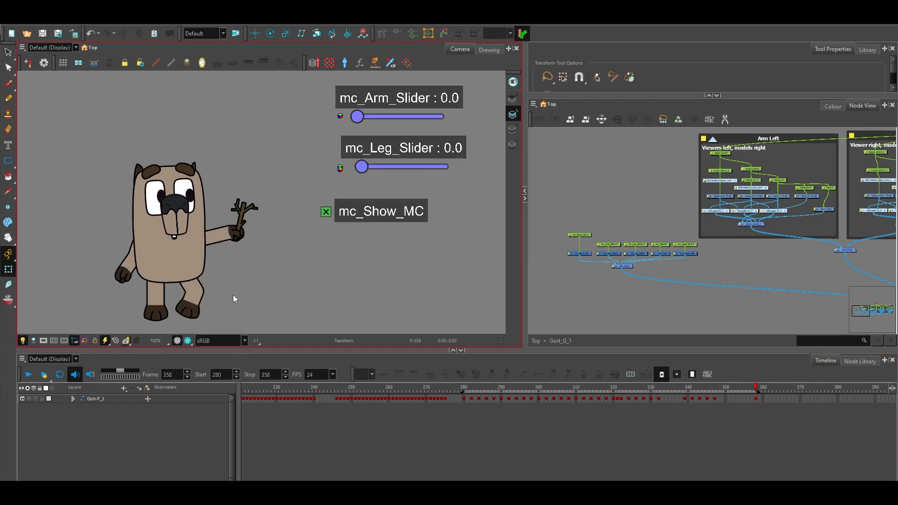
left_click(8, 237)
left_click_drag(289, 287, 326, 253)
scroll(325, 252, "up", 1)
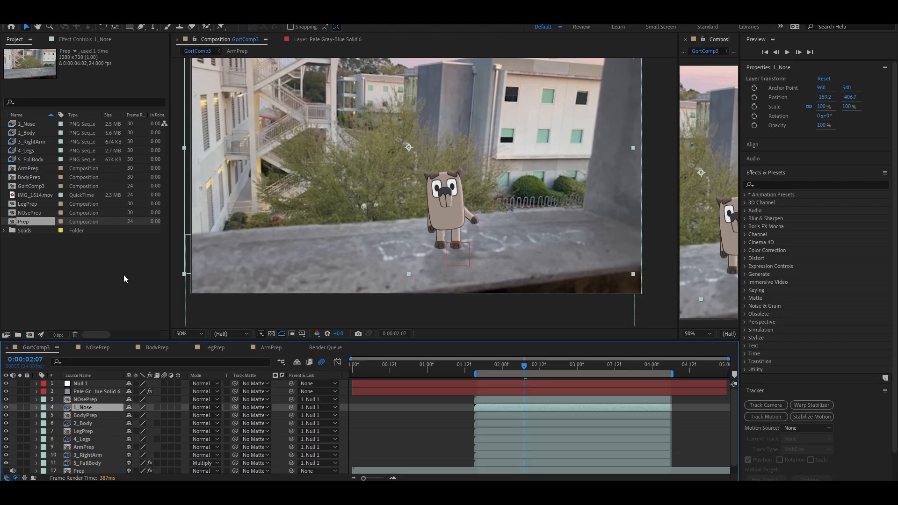
Switch to the After Effects project and close the second GortComp3 composition viewer.
key("h")
left_click_drag(281, 131, 297, 154)
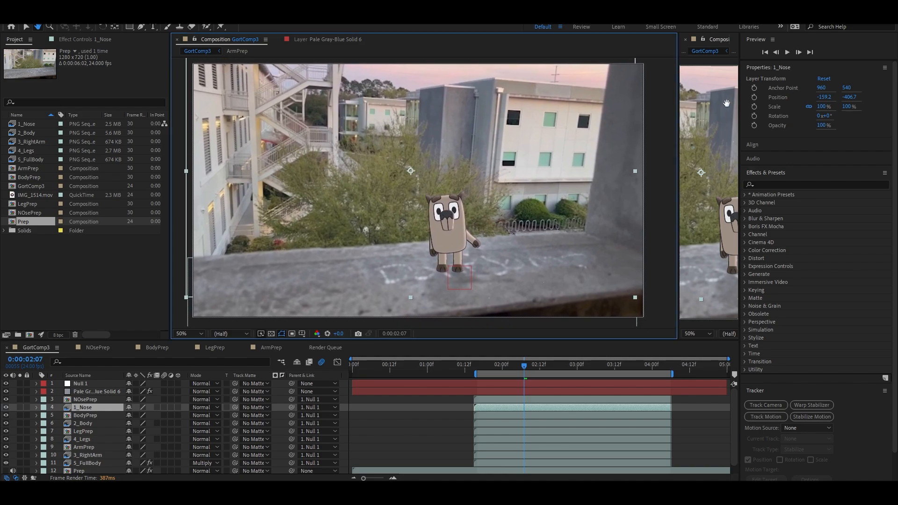
left_click(686, 39)
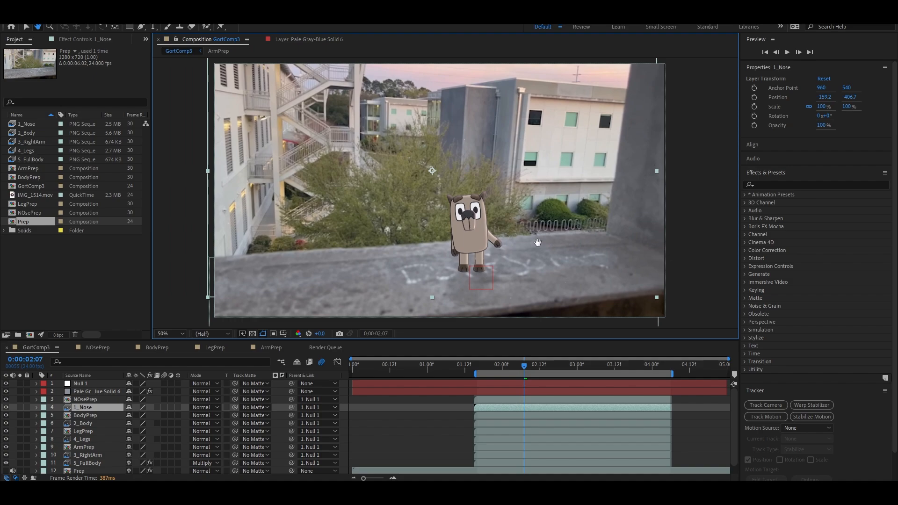
Move the GortComp3 playhead to 0:00:01:16 and examine the composited character up close.
mouse_move(698, 207)
left_mouse_down()
mouse_move(710, 201)
mouse_move(704, 209)
left_mouse_up()
scroll(707, 208, "up", 1)
scroll(704, 208, "down", 1)
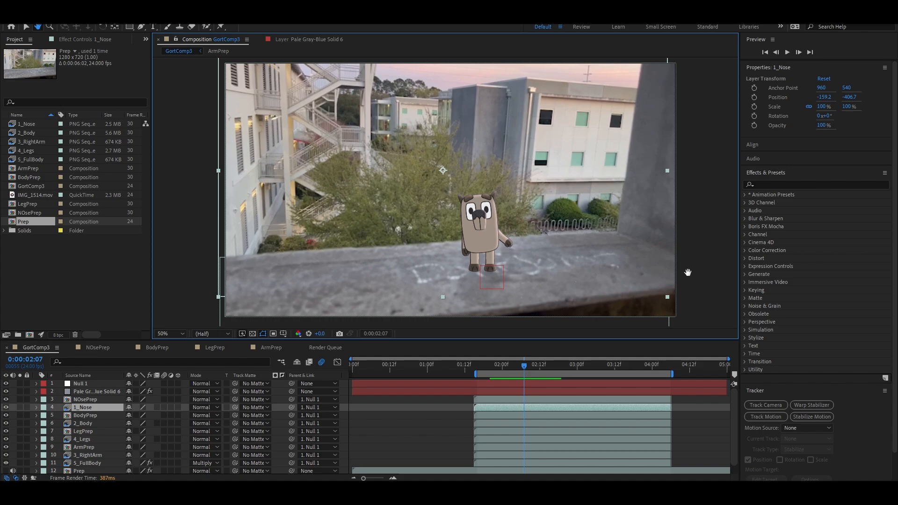
left_click_drag(688, 272, 685, 270)
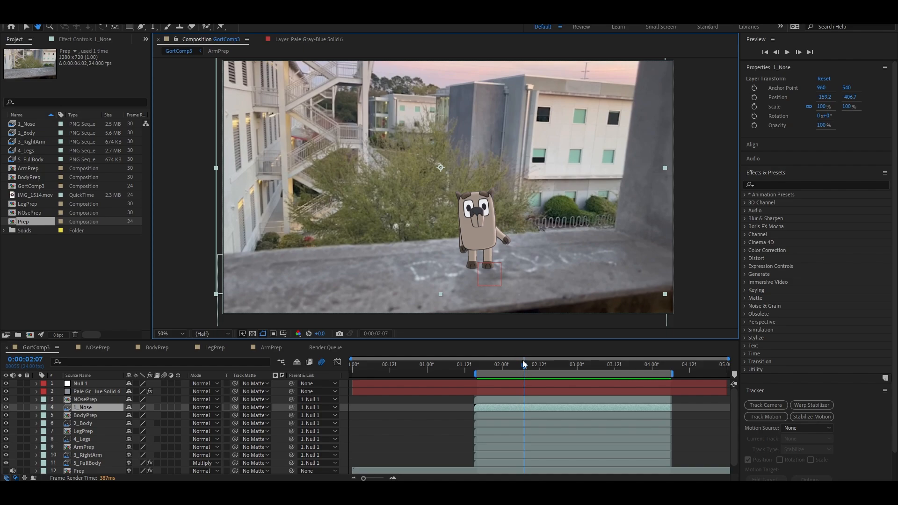
left_click_drag(524, 365, 478, 384)
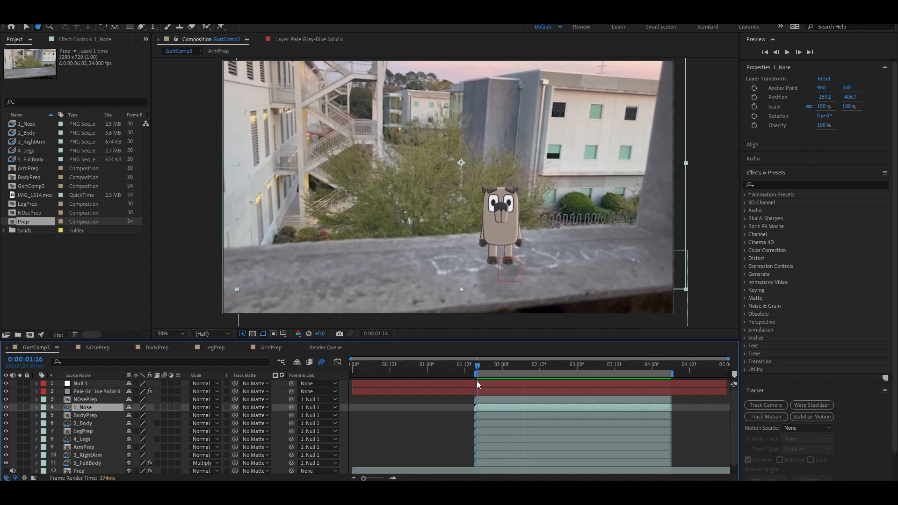
mouse_move(476, 381)
left_mouse_down()
mouse_move(510, 389)
mouse_move(479, 396)
left_mouse_up()
scroll(516, 247, "up", 1)
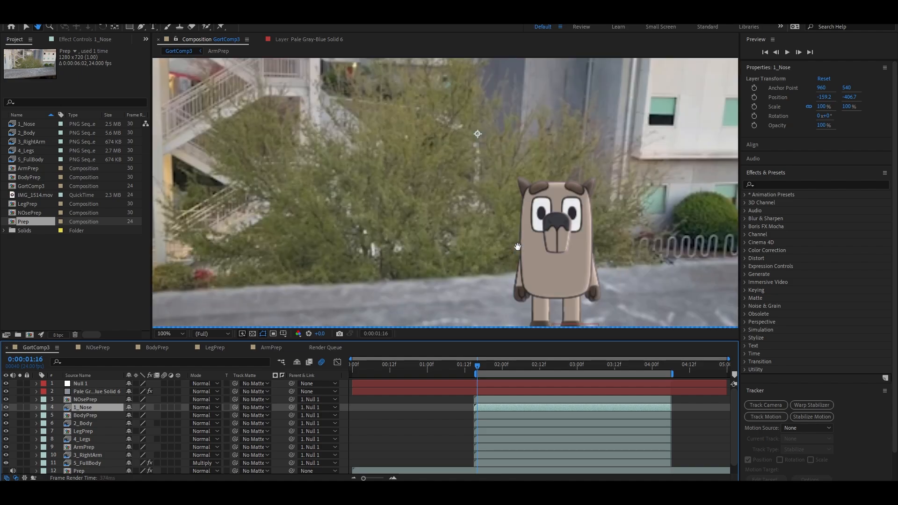
Examine the composited character's face, body and feet up close at 0:00:01:16.
left_click(591, 254)
left_click_drag(592, 254, 532, 218)
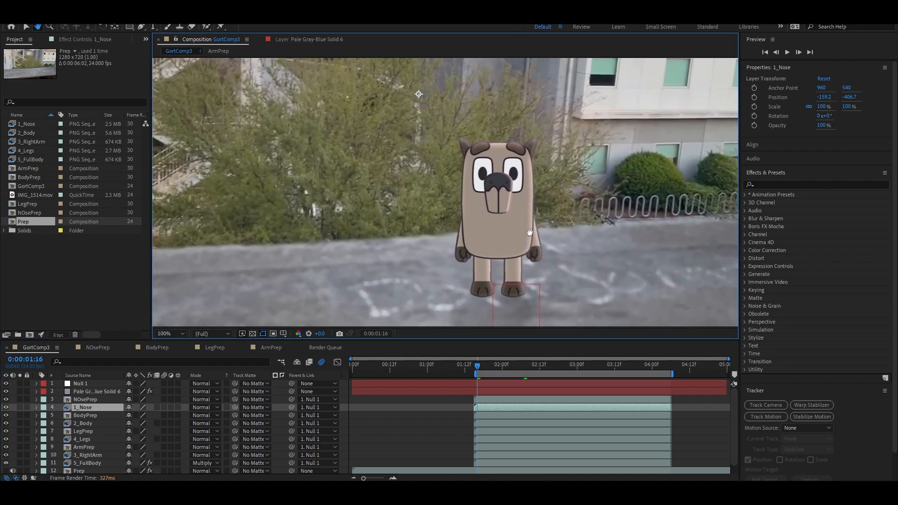
left_click_drag(545, 272, 549, 248)
scroll(543, 252, "down", 1)
scroll(538, 248, "up", 1)
scroll(550, 247, "down", 1)
scroll(536, 238, "up", 1)
scroll(549, 248, "up", 1)
left_click_drag(622, 264, 472, 195)
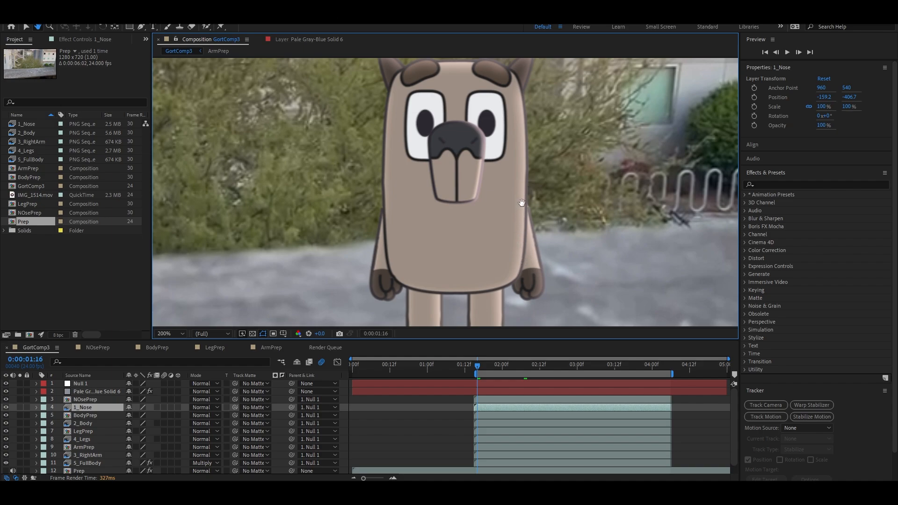
left_click_drag(536, 126, 532, 144)
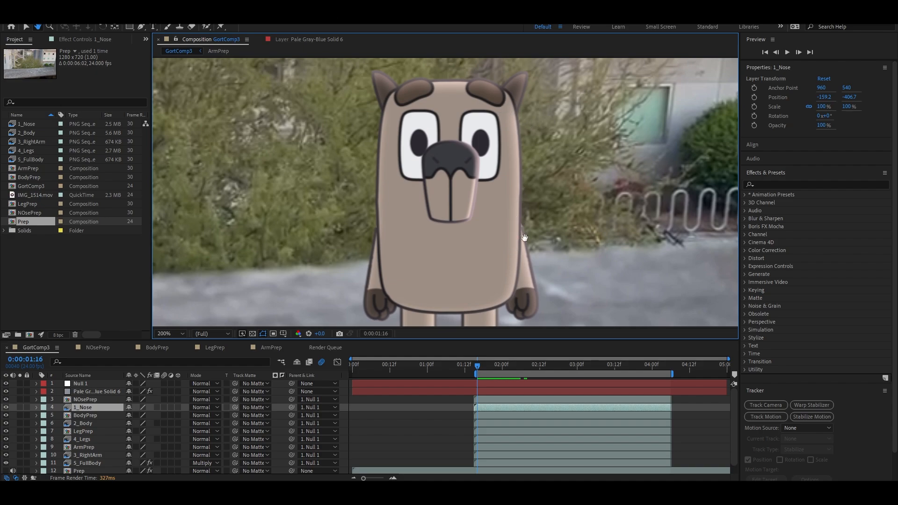
left_click_drag(574, 241, 568, 230)
Examine how the character sits on the concrete ledge against the live footage, both up close and in full frame.
key("comma")
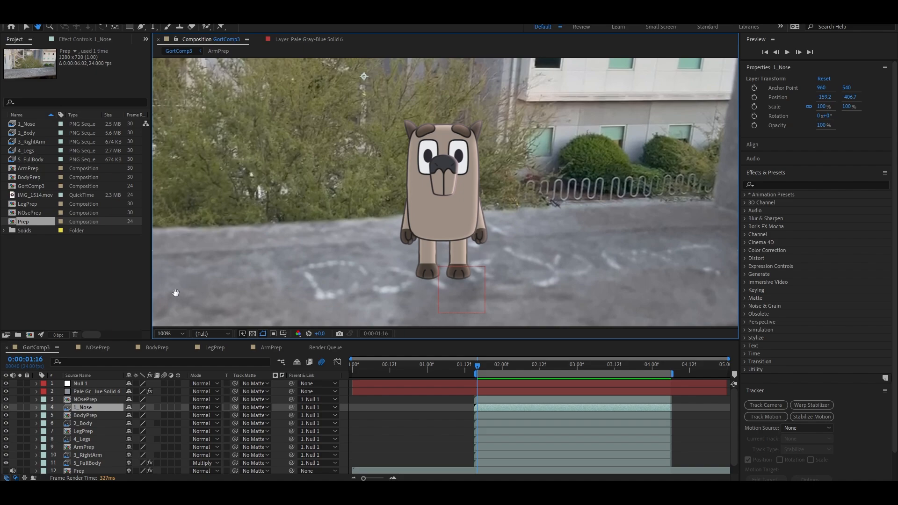
left_click_drag(371, 235, 347, 236)
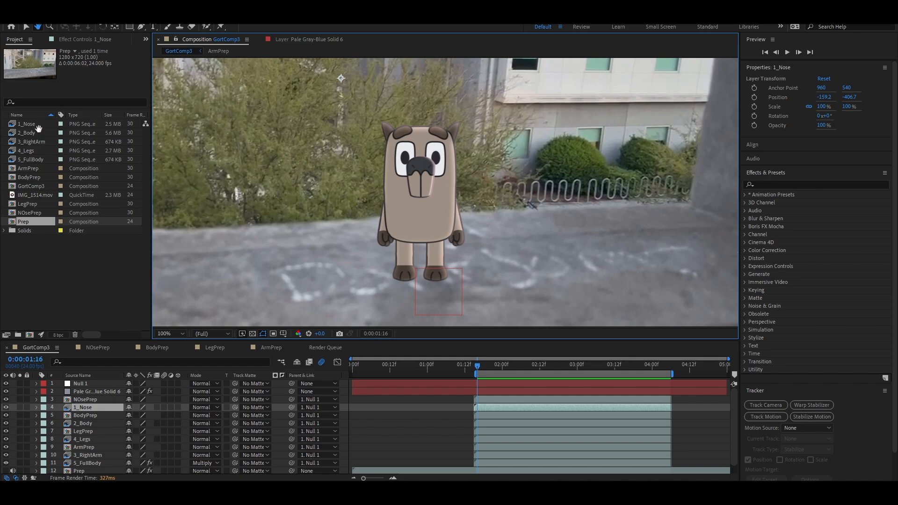
left_click(33, 164)
left_click_drag(263, 232, 276, 175)
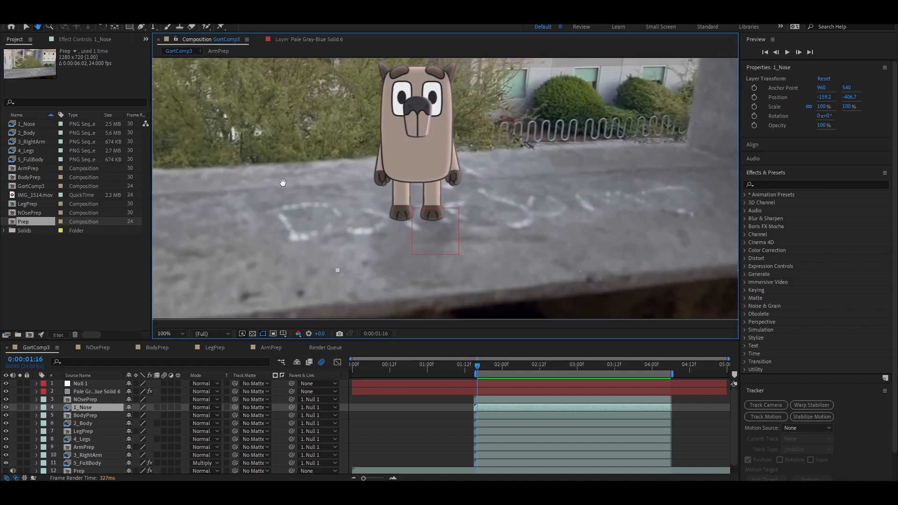
left_click_drag(538, 159, 546, 233)
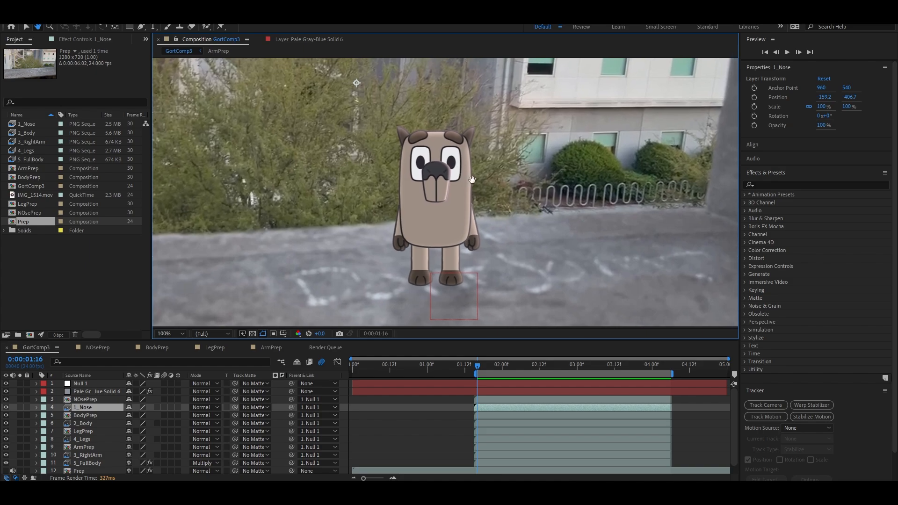
scroll(474, 181, "up", 4)
scroll(476, 188, "down", 2)
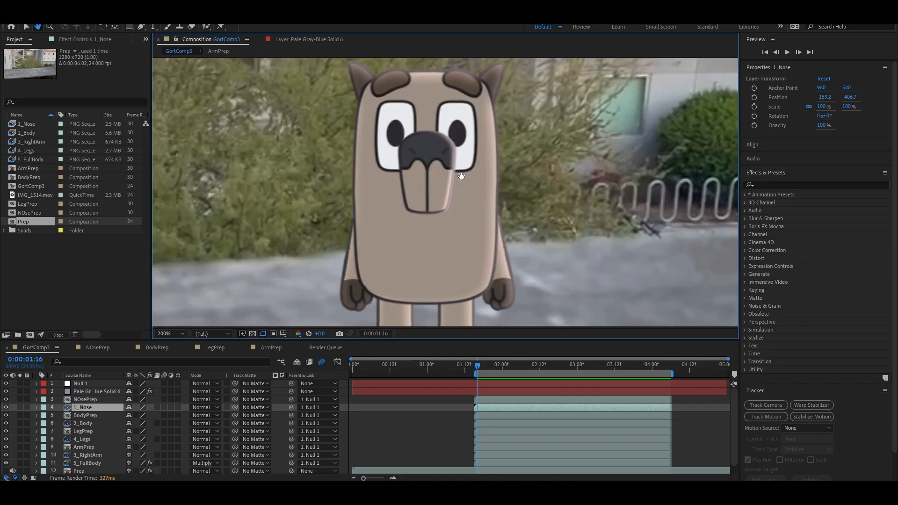
scroll(484, 208, "down", 1)
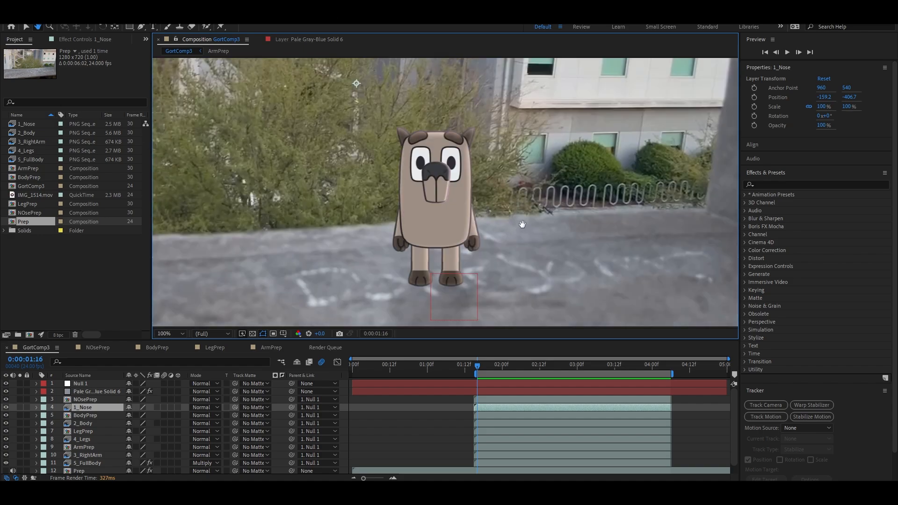
left_click_drag(522, 224, 520, 204)
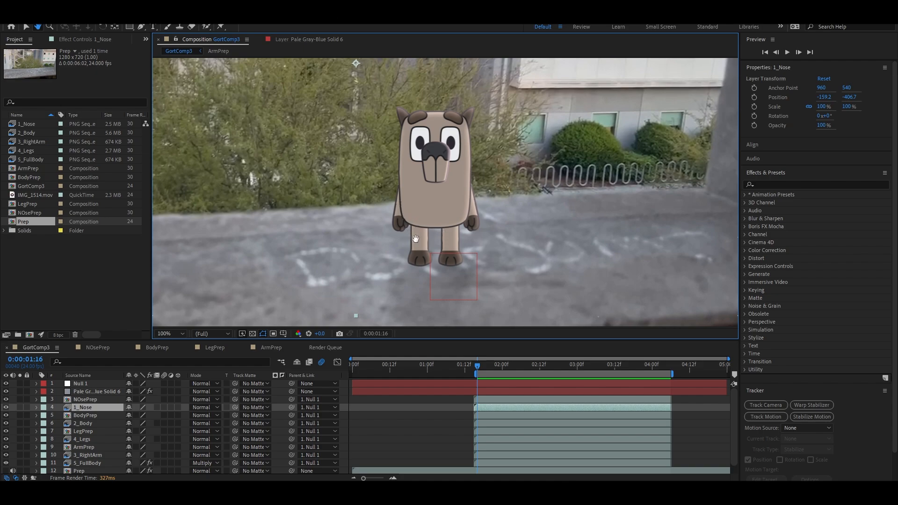
scroll(482, 225, "down", 1)
left_click_drag(524, 158, 558, 218)
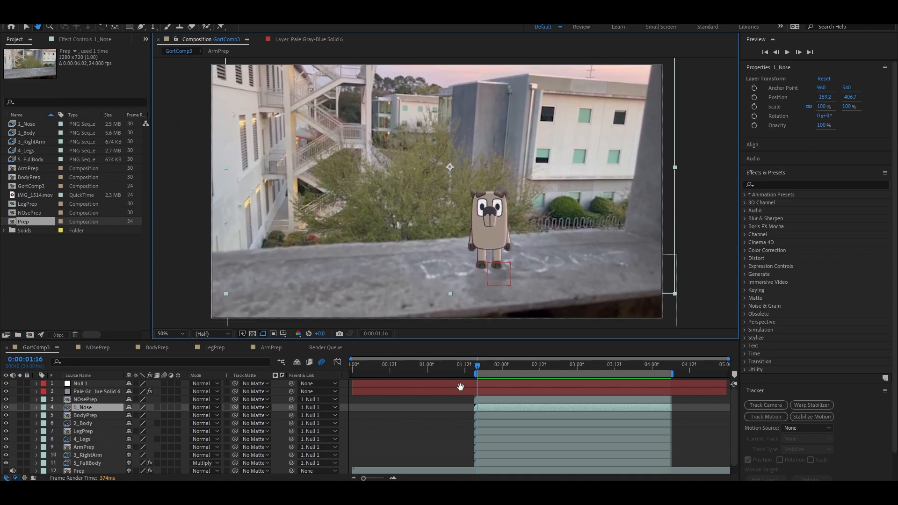
Preview GortComp3 up to 0:00:01:21 and inspect the character's feet on the ledge.
left_click(787, 52)
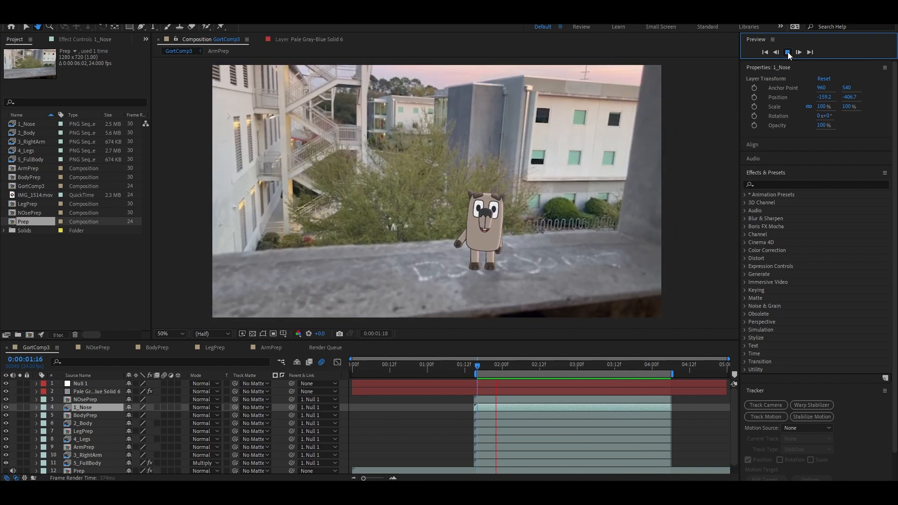
left_click(787, 52)
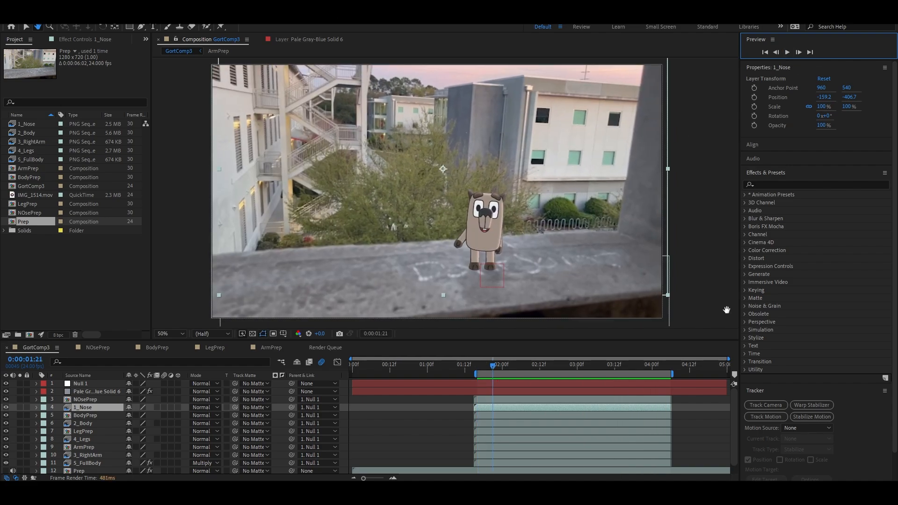
scroll(533, 287, "up", 4)
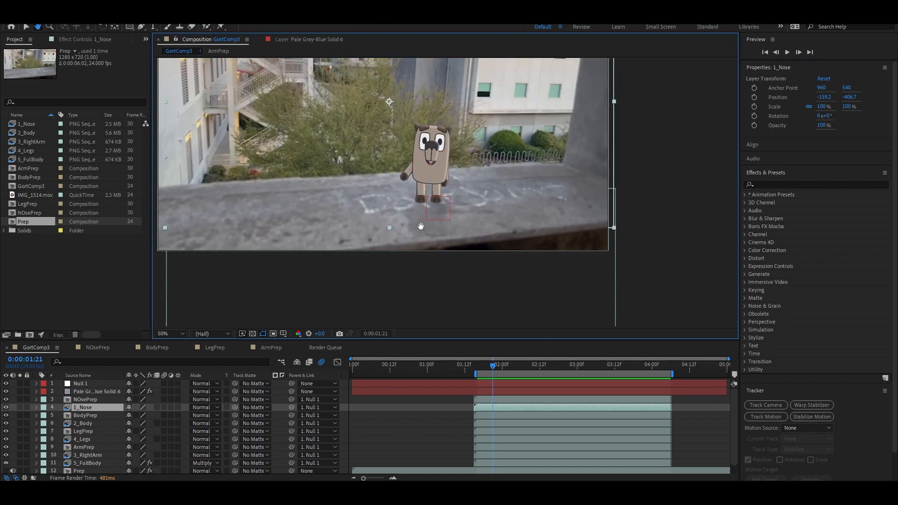
scroll(421, 226, "down", 4)
left_click_drag(454, 211, 512, 264)
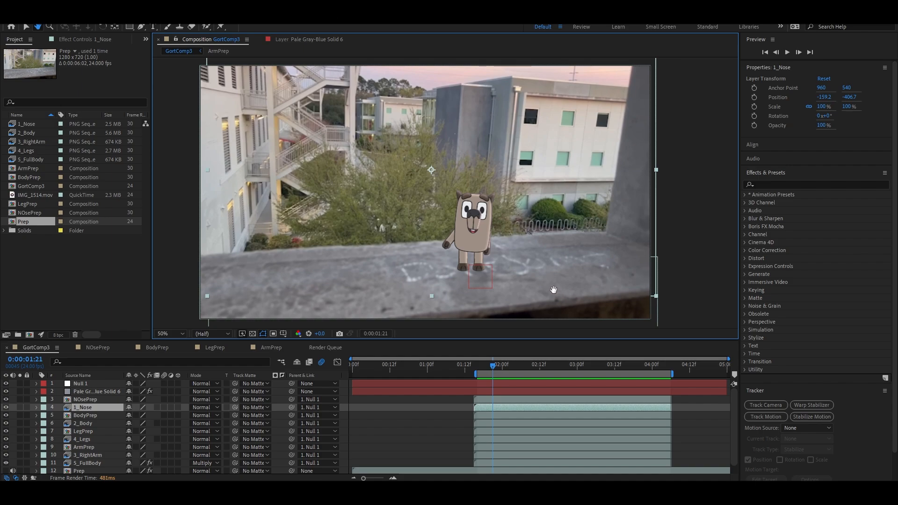
Examine the chalk writing and the ledge surface around the character's feet at 0:00:01:21.
scroll(482, 295, "up", 2)
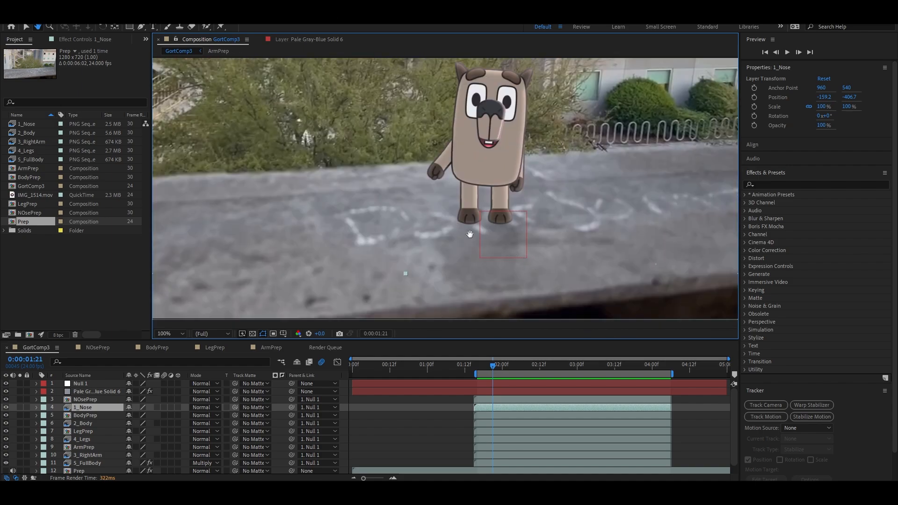
scroll(785, 377, "down", 2)
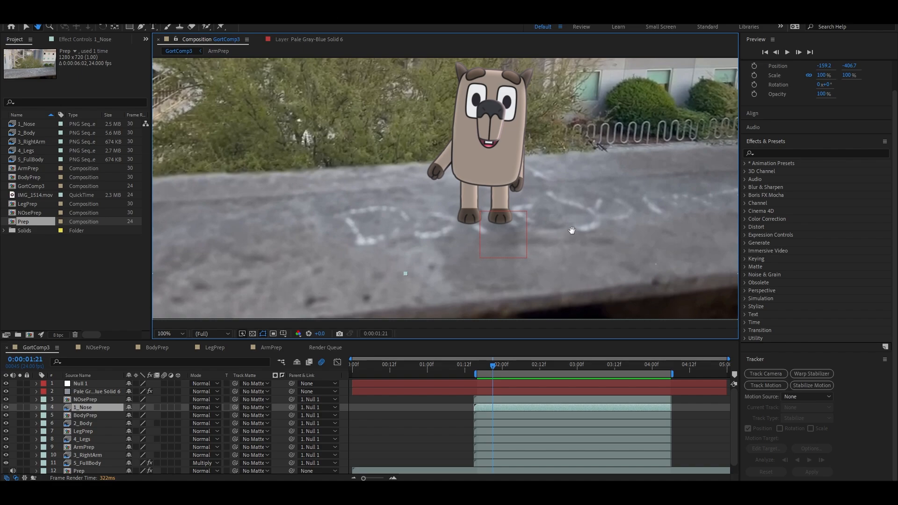
left_click_drag(571, 230, 541, 237)
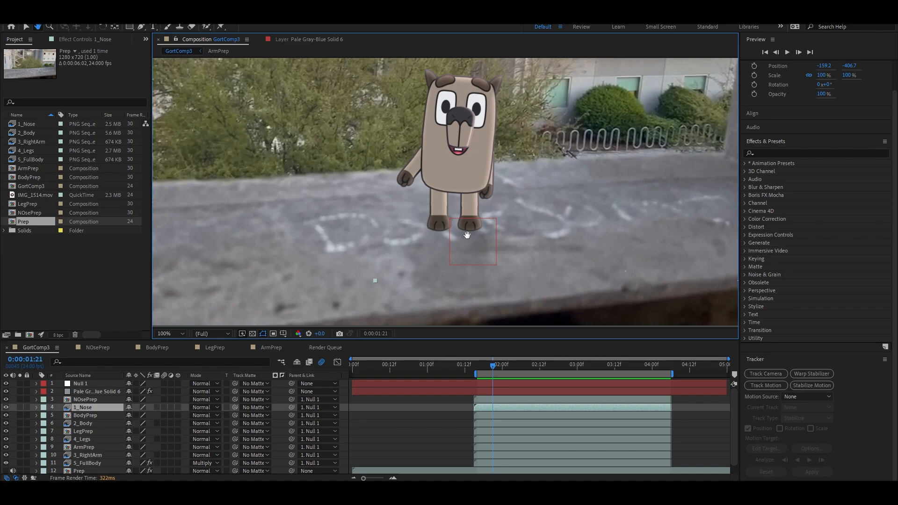
left_click_drag(467, 235, 436, 235)
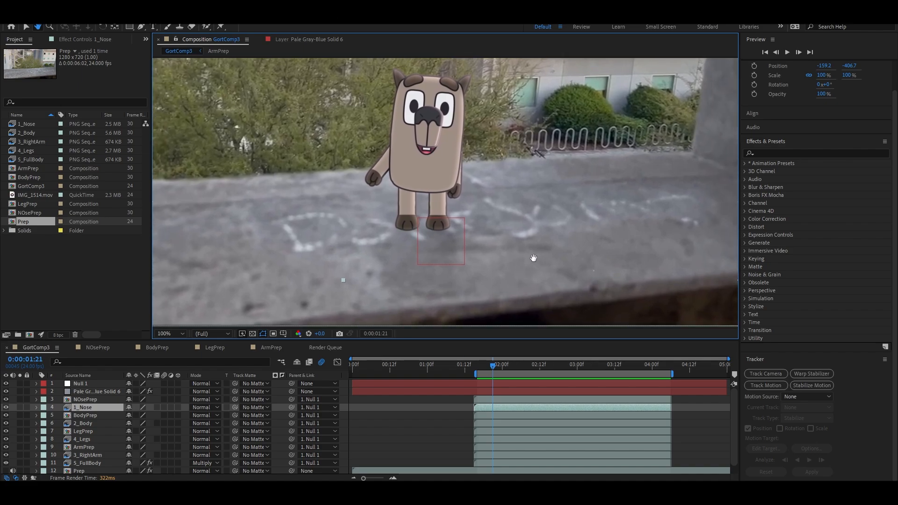
scroll(533, 258, "down", 3)
scroll(531, 248, "up", 5)
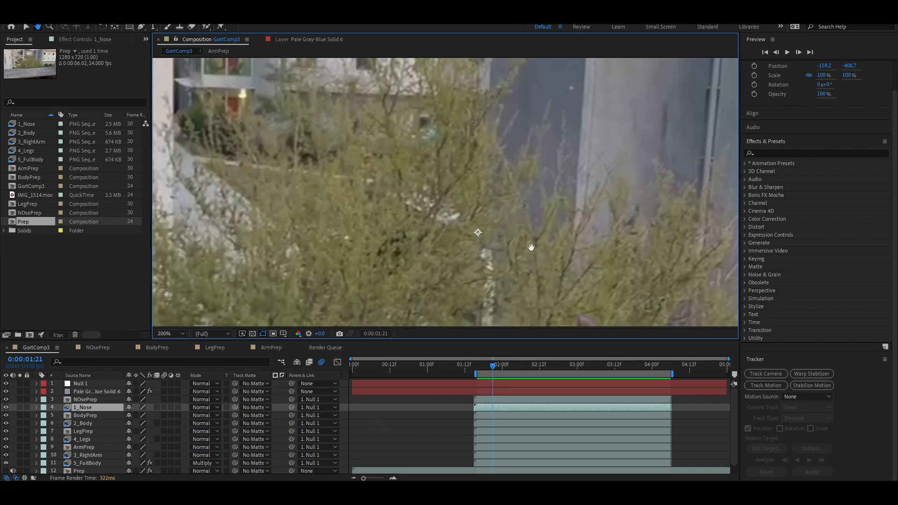
scroll(532, 247, "down", 6)
scroll(531, 247, "up", 2)
left_click_drag(513, 258, 541, 237)
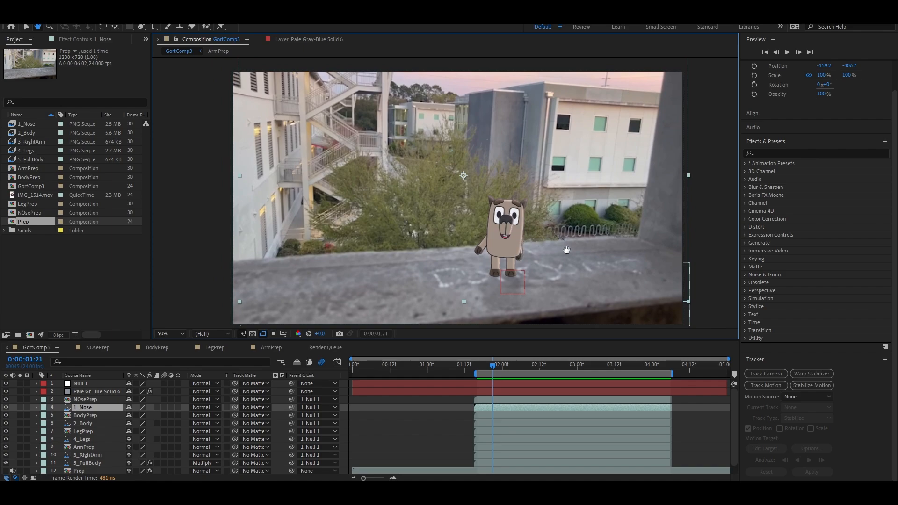
left_click_drag(579, 249, 558, 231)
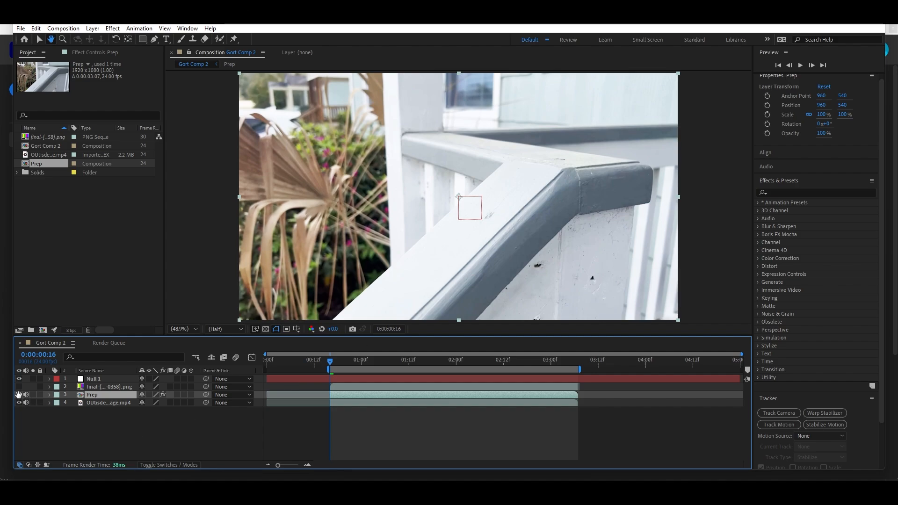
Hide the Prep layer in Gort Comp 2 and select the OUtisdeFootage.mp4 layer.
left_click(39, 39)
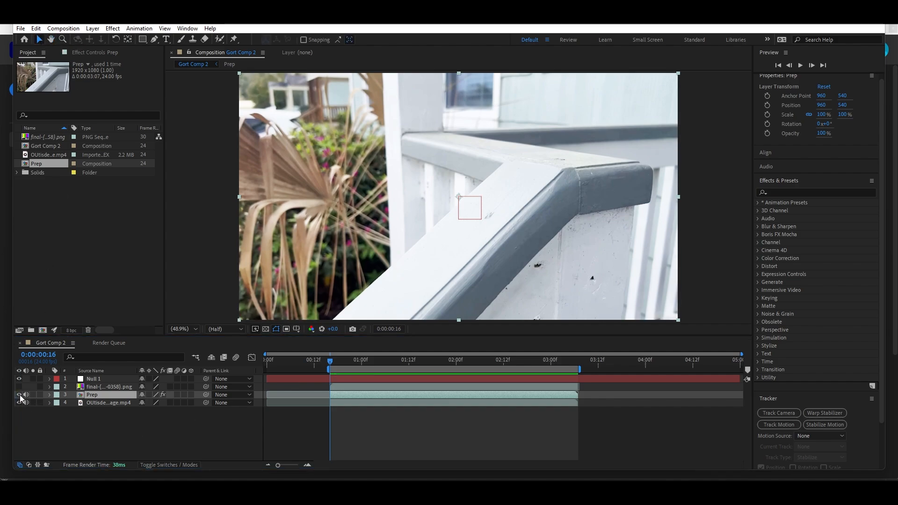
left_click(107, 402)
left_click(19, 394)
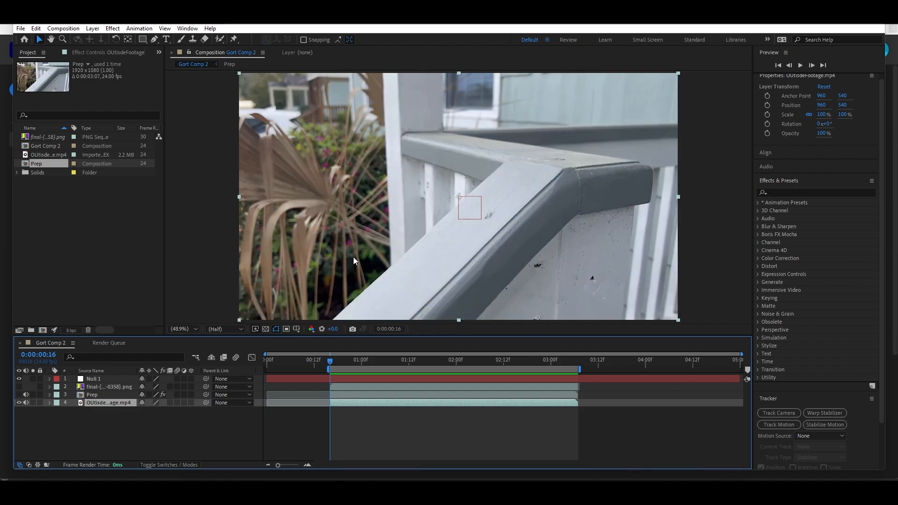
Examine the dark mark on top of the railing corner in the raw footage as a tracking feature.
left_click(51, 39)
left_click_drag(499, 203, 448, 231)
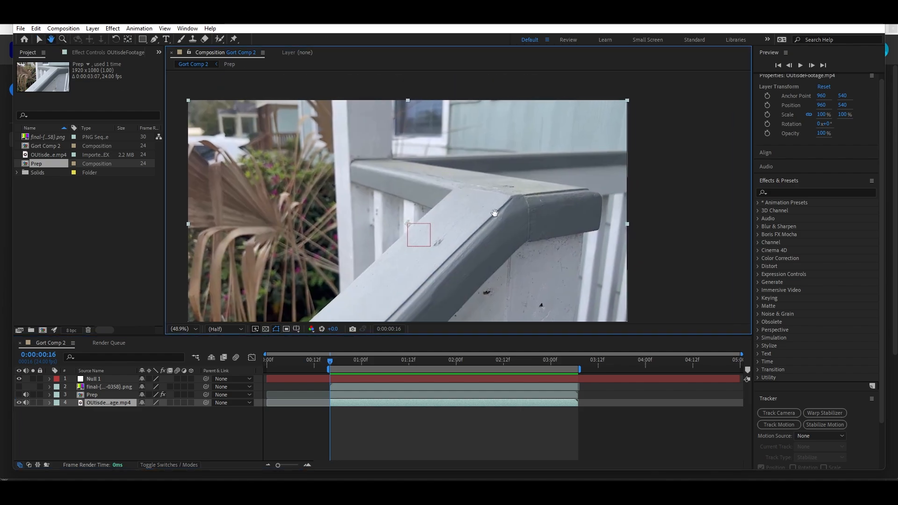
scroll(512, 187, "up", 4)
left_click_drag(584, 198, 491, 234)
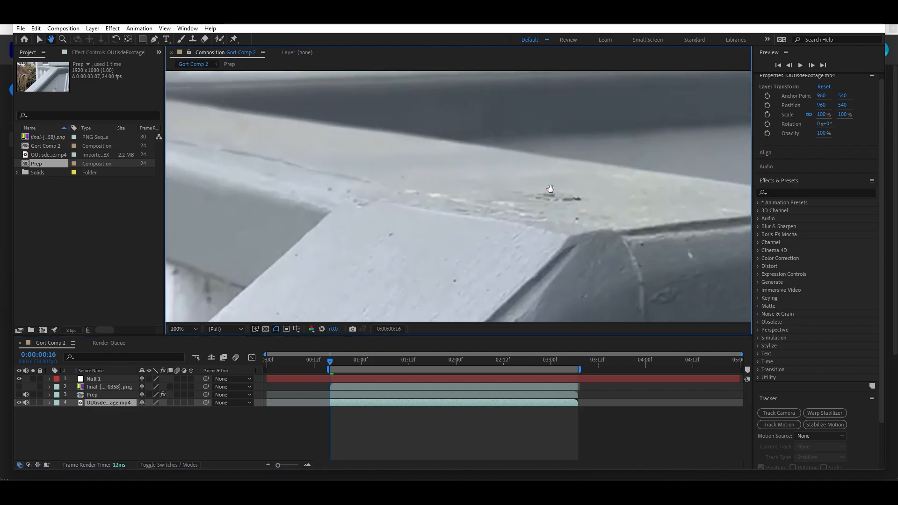
scroll(552, 221, "down", 4)
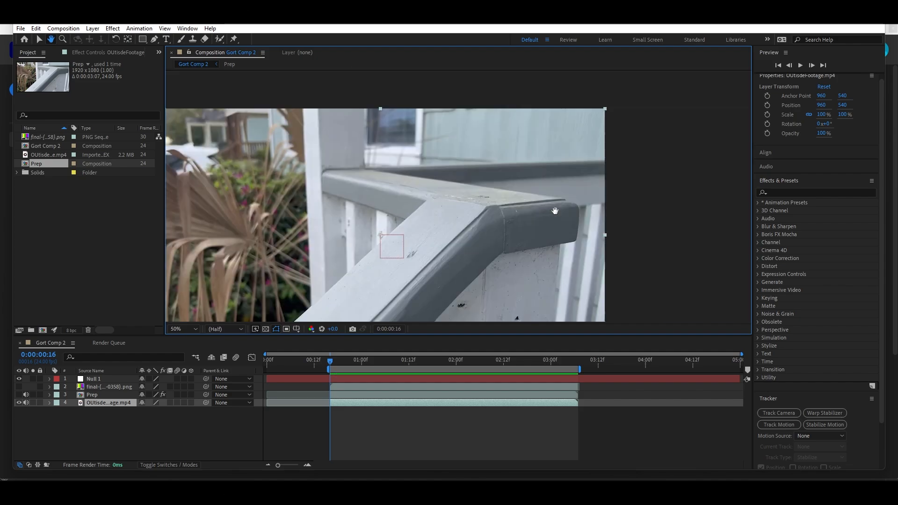
left_click_drag(497, 215, 567, 204)
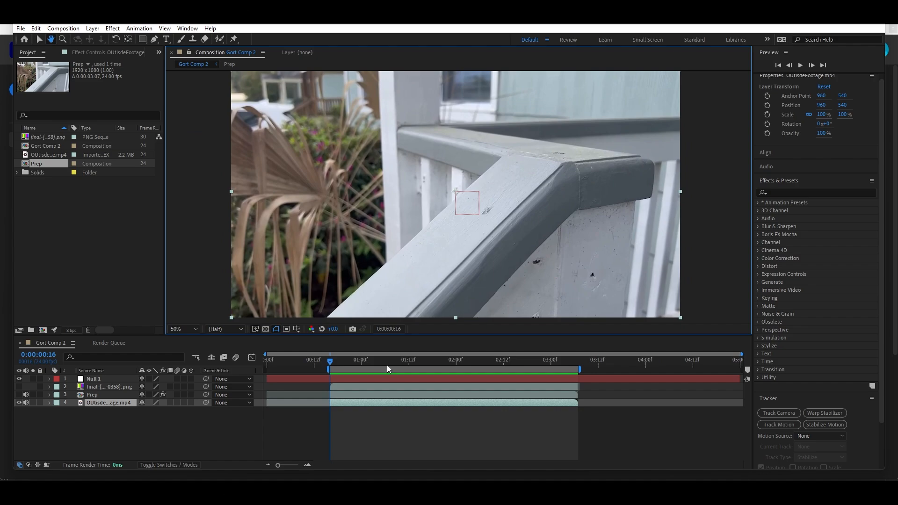
Start a motion track on the OUtisdeFootage.mp4 layer at 0:00:00:16.
mouse_move(332, 360)
left_mouse_down()
mouse_move(565, 371)
mouse_move(333, 363)
left_mouse_up()
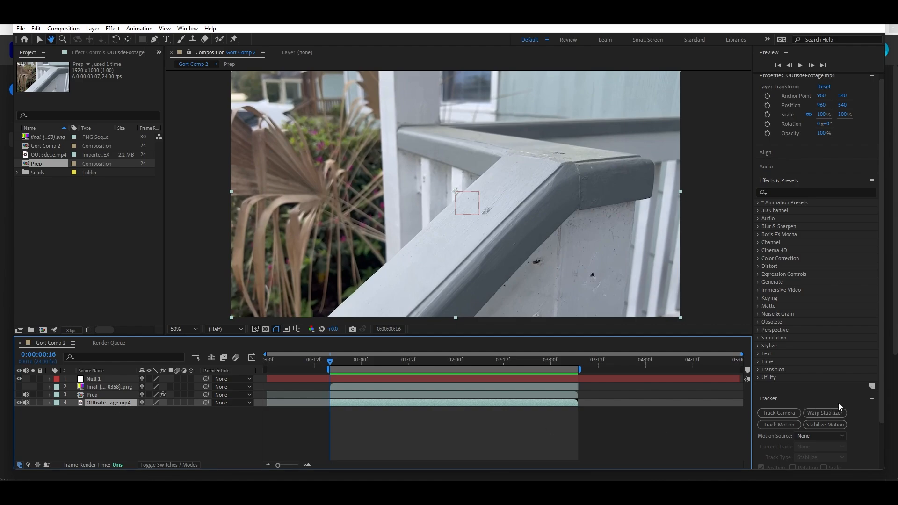
scroll(809, 334, "down", 3)
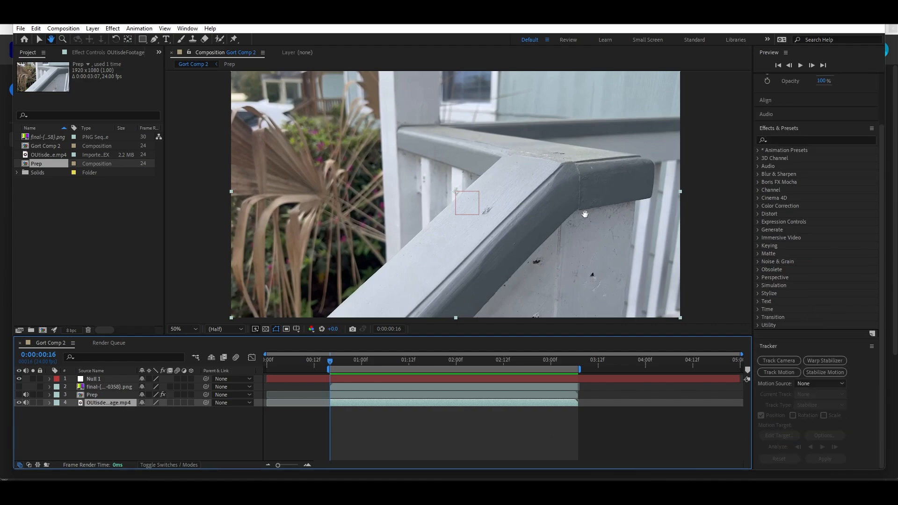
left_click(779, 371)
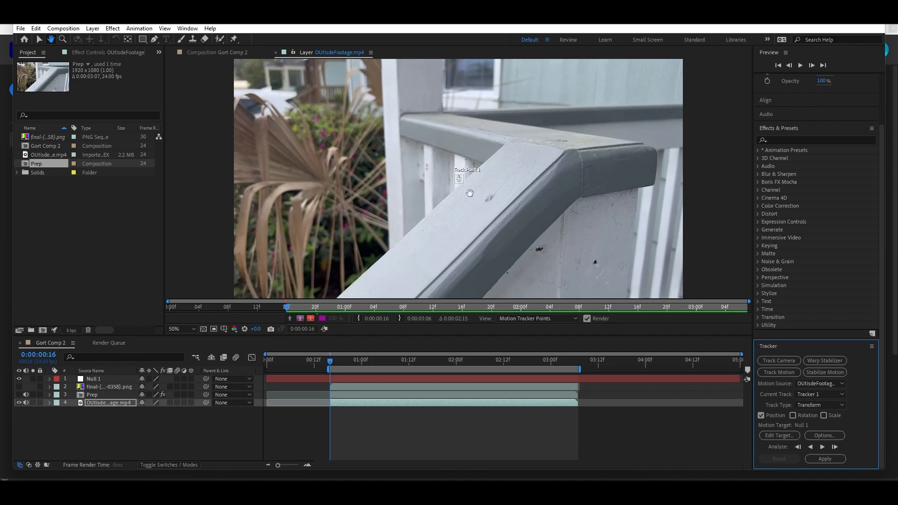
Move Track Point 1 onto the dark mark on top of the railing corner.
scroll(470, 180, "up", 4)
scroll(489, 159, "down", 2)
left_click_drag(535, 156, 409, 177)
key("v")
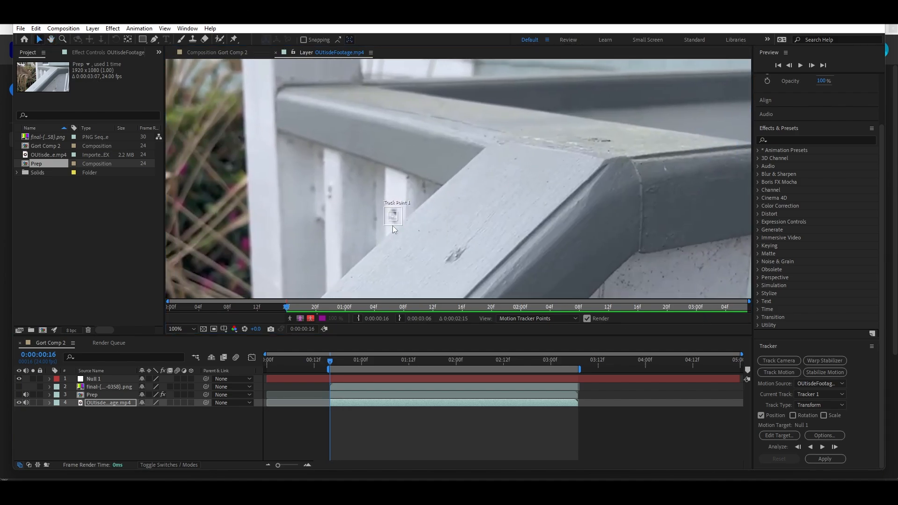
left_click_drag(399, 220, 612, 151)
Reshape Track Point 1's feature and search regions into wide, flat rectangles enclosing the dark mark.
scroll(645, 142, "up", 1)
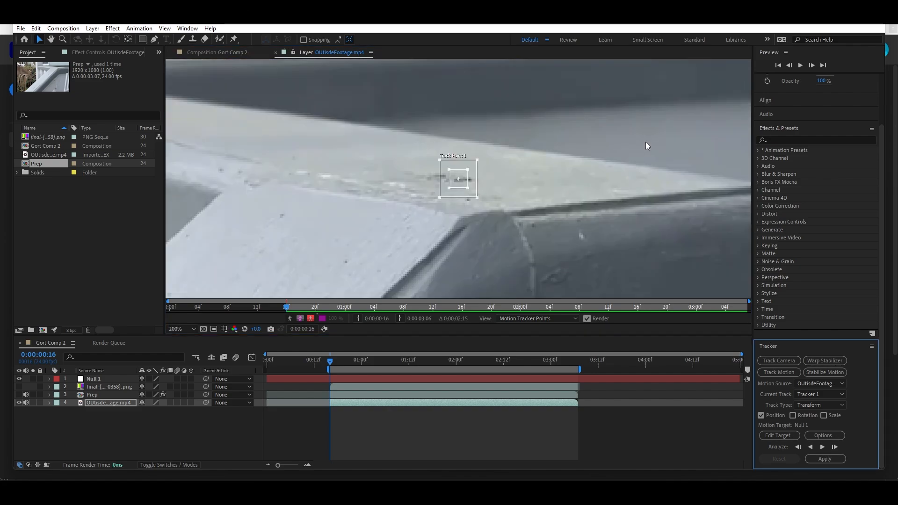
left_click(473, 184)
left_click_drag(473, 187, 463, 185)
scroll(490, 203, "up", 1)
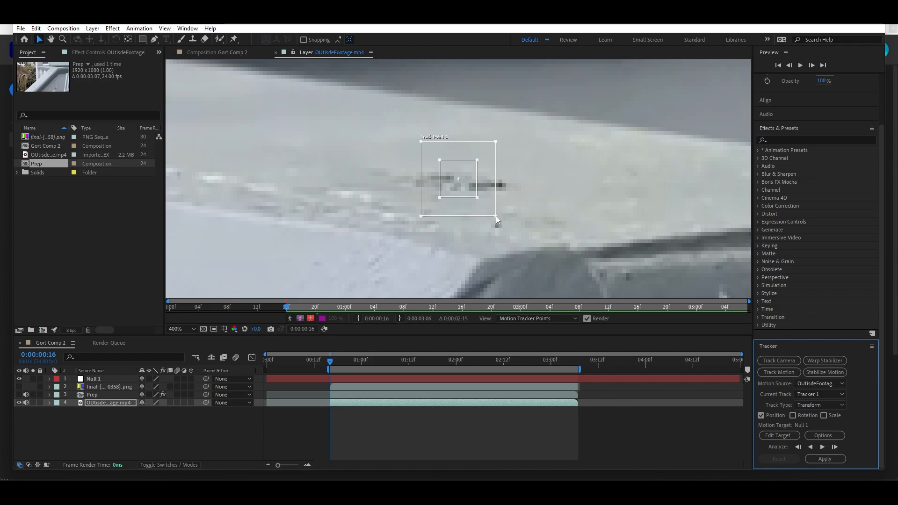
left_click_drag(495, 215, 495, 187)
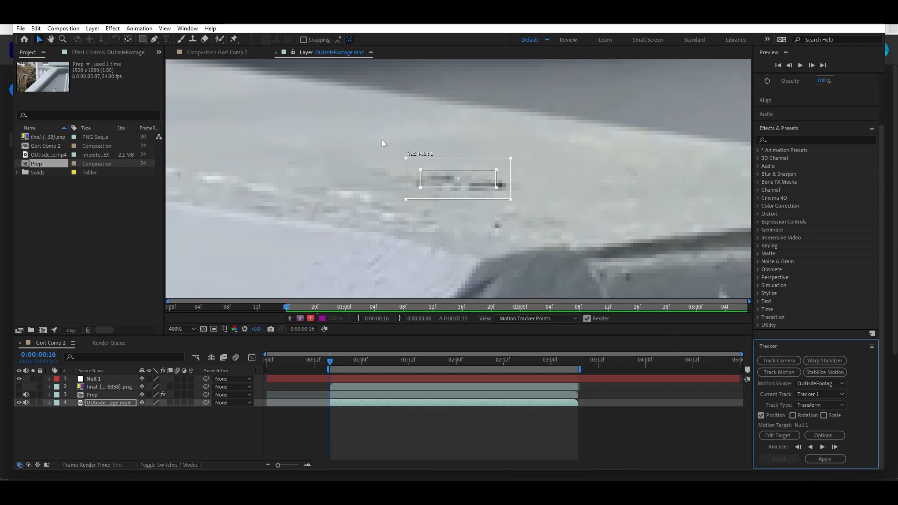
Analyze the Track Point 1 motion forward to 0:00:03:06 and back to 0:00:00:16 in the OUtisdeFootage.mp4 layer.
key("slash")
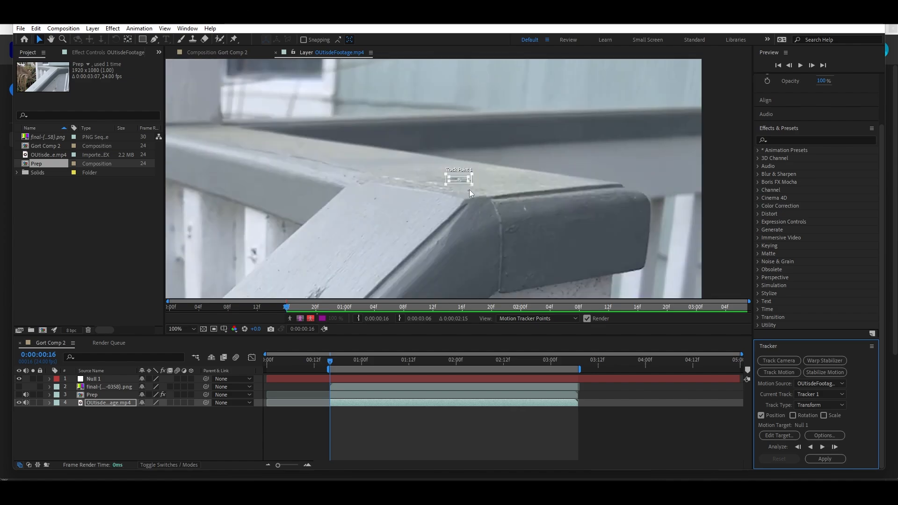
left_click(822, 447)
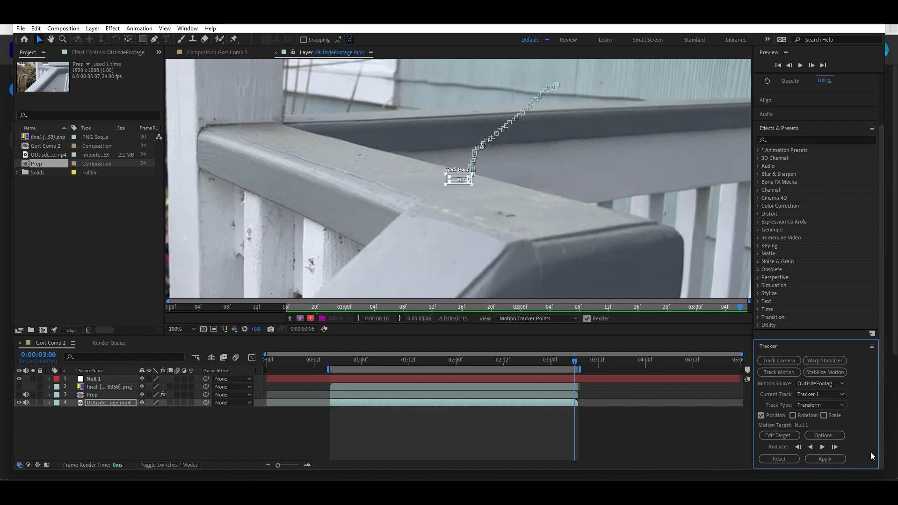
left_click(811, 447)
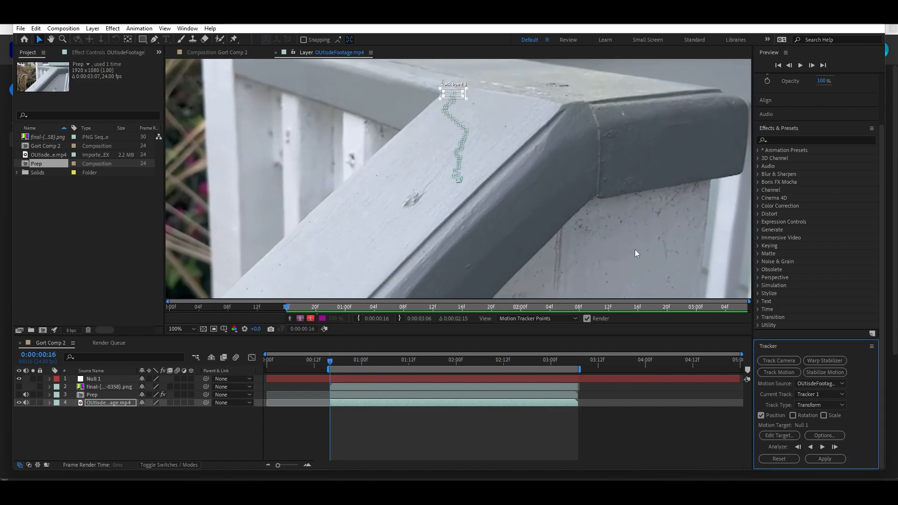
Rerun the Track Point 1 analysis forward through the footage and backward to its start.
left_click(51, 39)
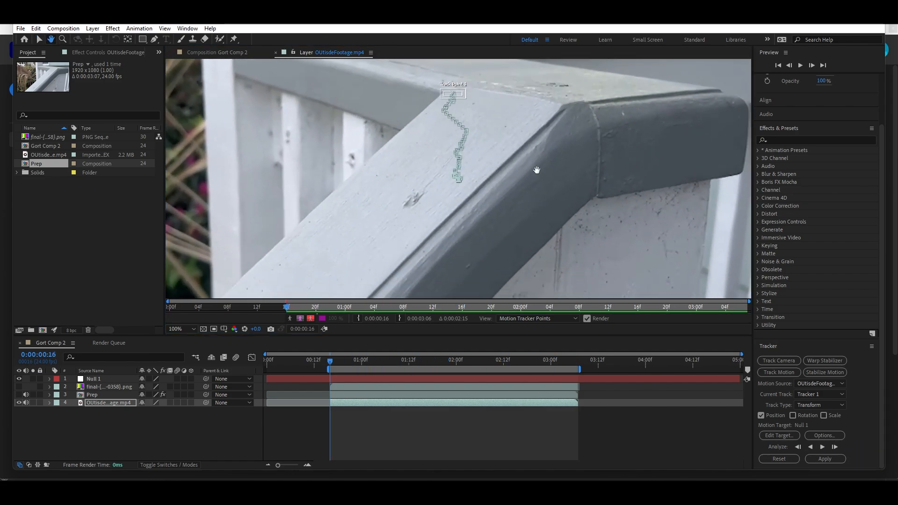
left_click_drag(533, 136, 528, 161)
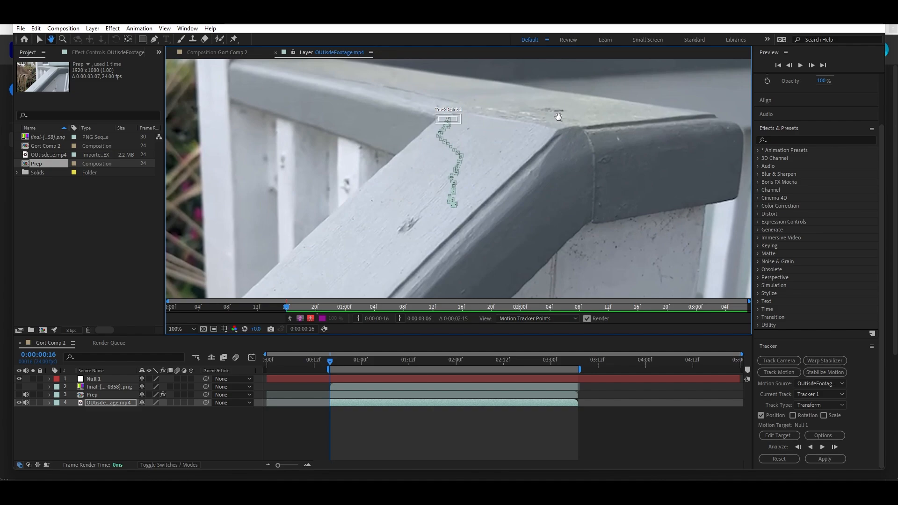
left_click(820, 447)
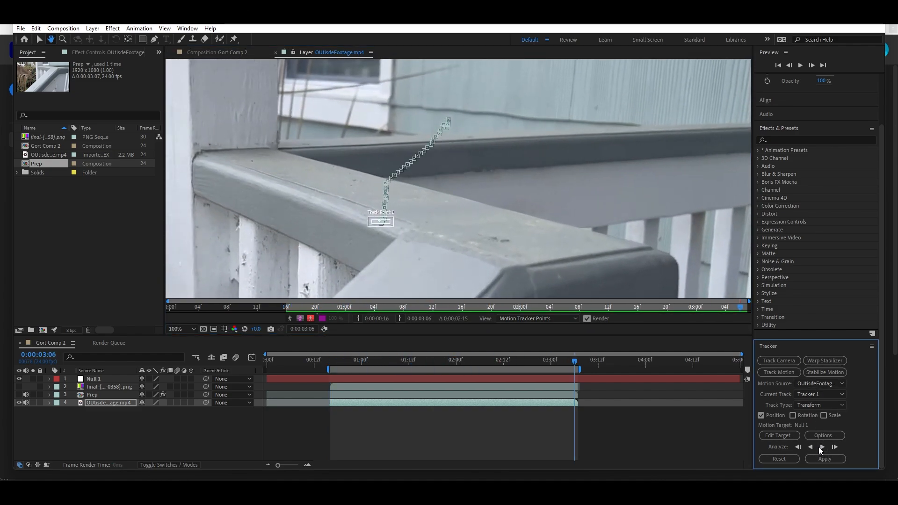
left_click(811, 447)
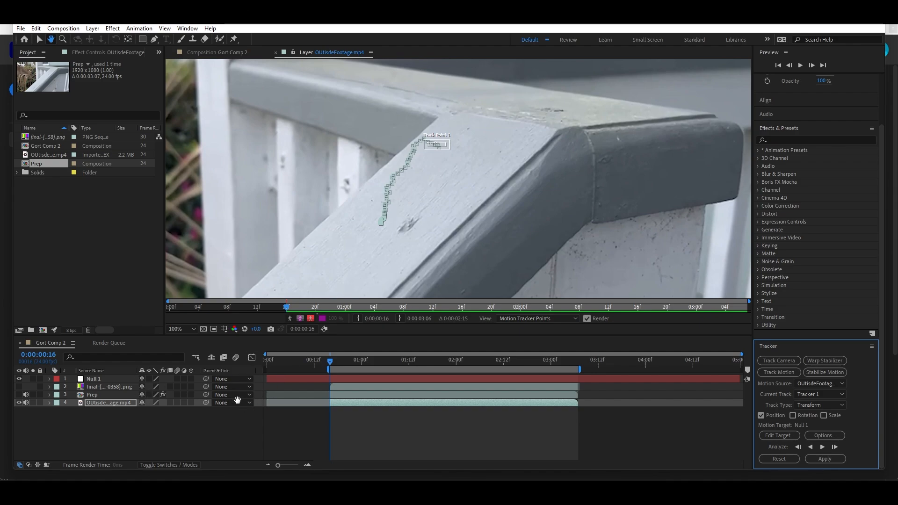
Show the available parent layers for Null 1 in Gort Comp 2 without changing its parent.
left_click(89, 382)
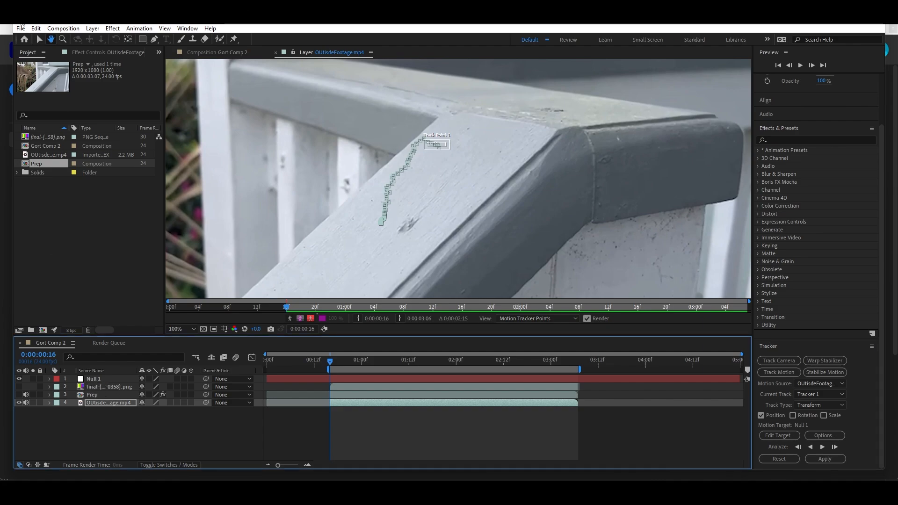
key("v")
left_click(47, 148)
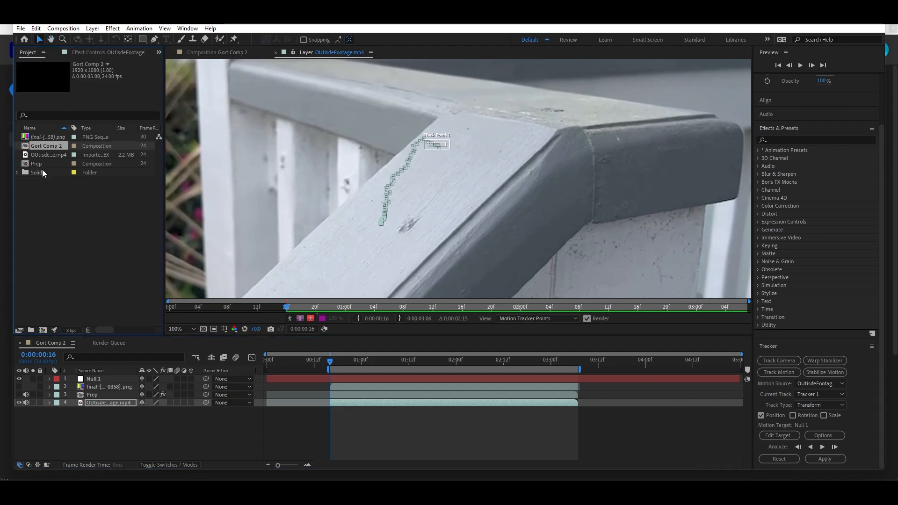
left_click(232, 380)
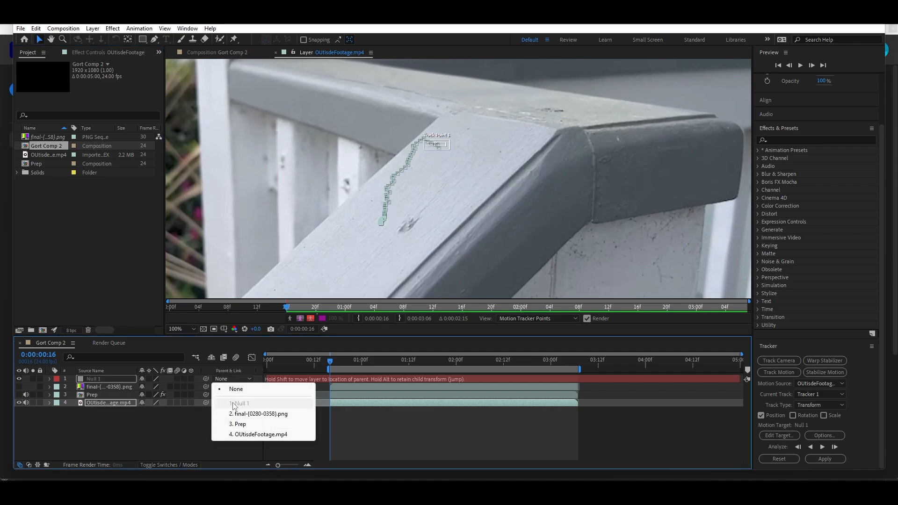
left_click(204, 423)
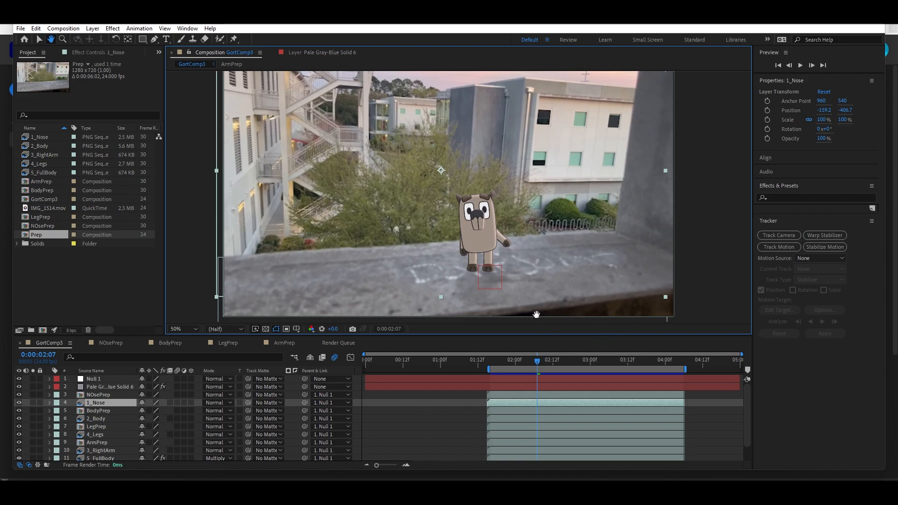
Play a preview of GortComp3 and review its layer stack with the character layers parented to Null 1.
left_click_drag(592, 283, 606, 280)
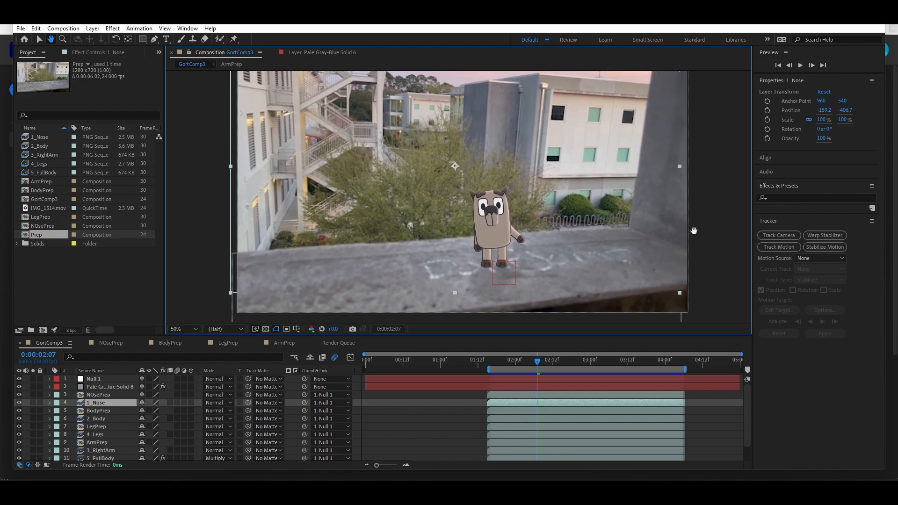
key("comma")
key("period")
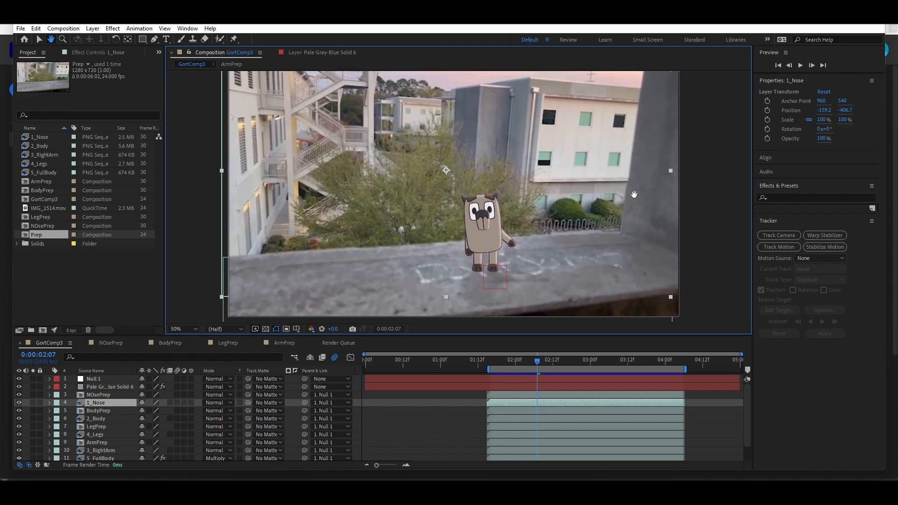
left_click(800, 65)
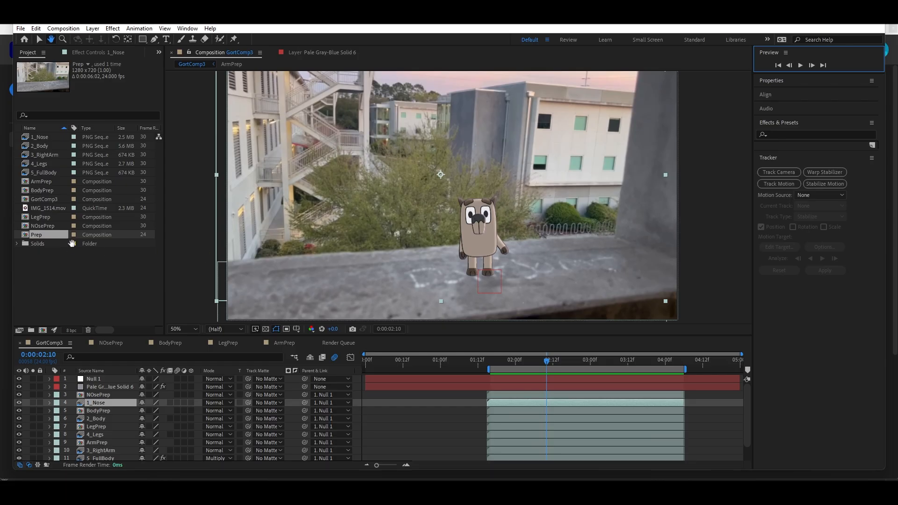
scroll(165, 425, "down", 2)
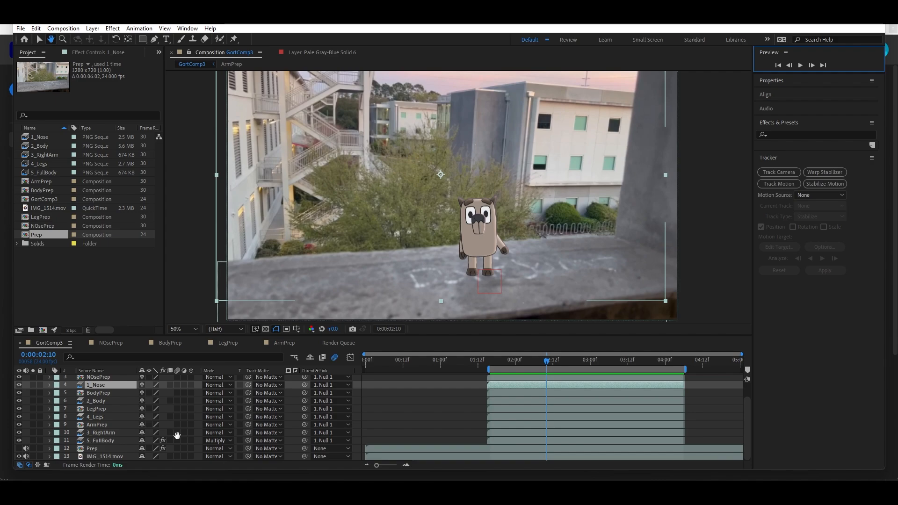
scroll(177, 436, "up", 2)
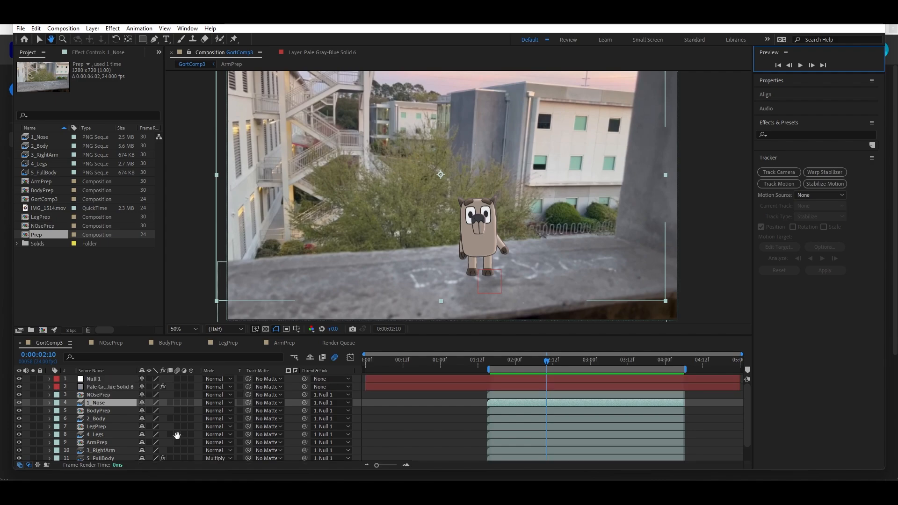
scroll(481, 278, "up", 1)
left_click_drag(491, 236, 484, 178)
scroll(463, 253, "down", 1)
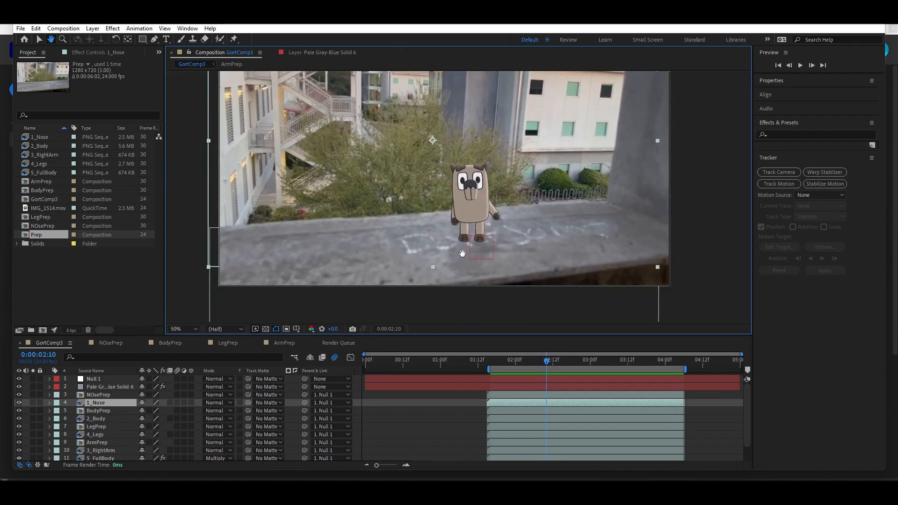
left_click_drag(482, 231, 476, 251)
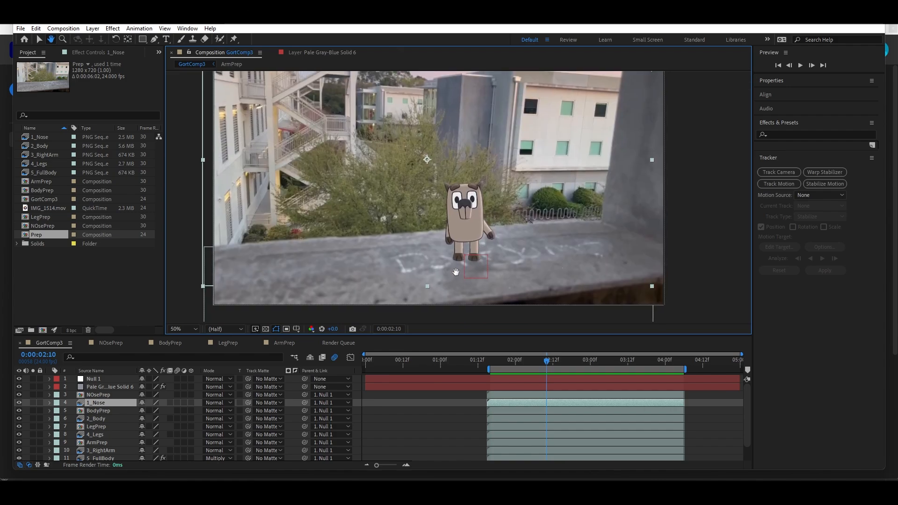
left_click_drag(453, 273, 448, 300)
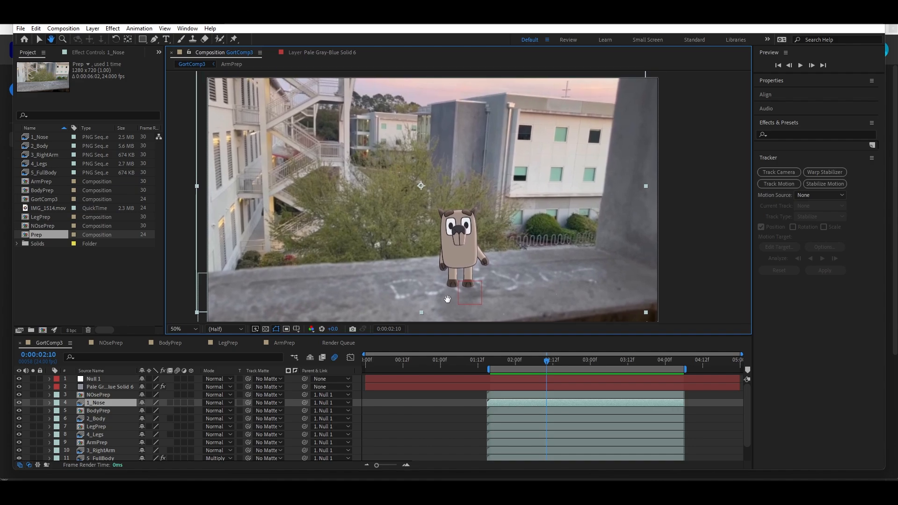
scroll(448, 299, "down", 2)
scroll(443, 276, "up", 2)
left_click_drag(456, 247, 484, 240)
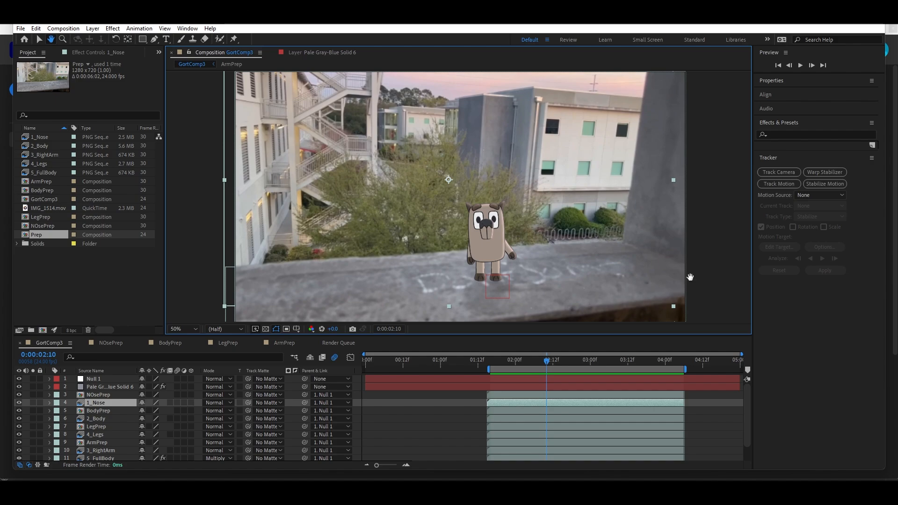
key("comma")
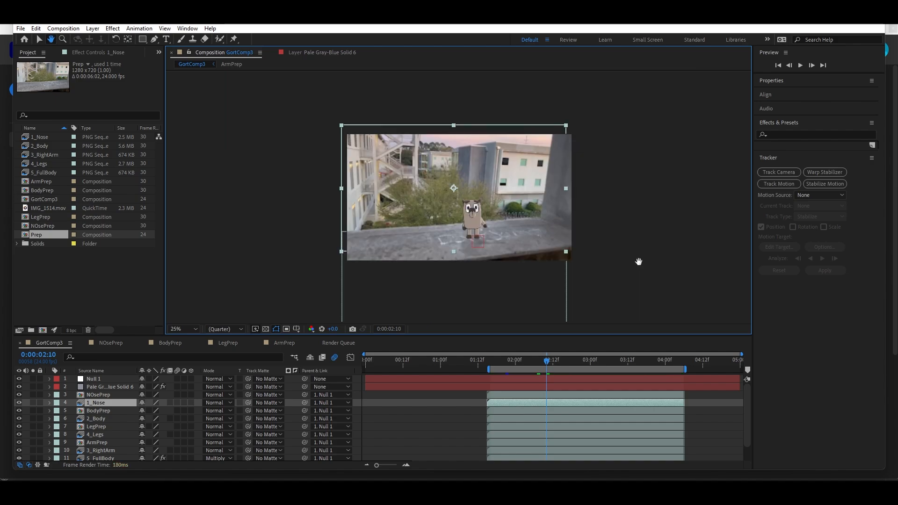
key("period")
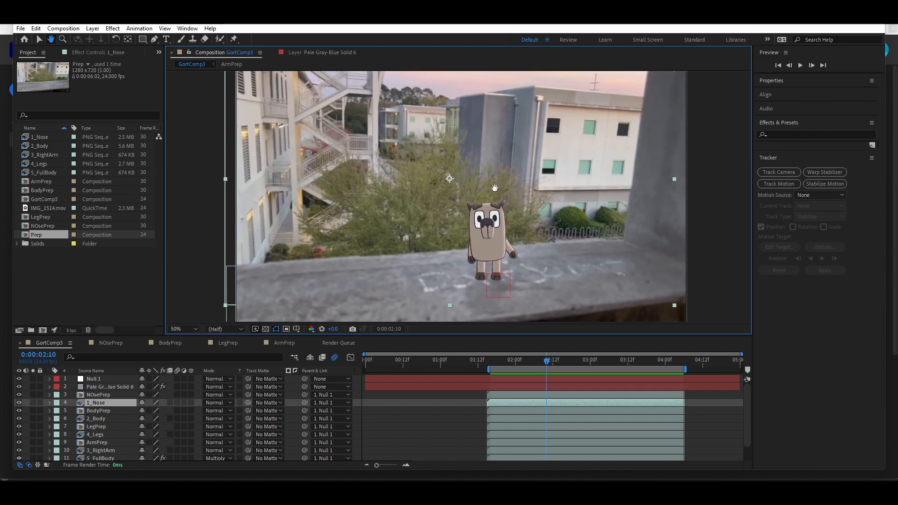
mouse_move(489, 192)
left_mouse_down()
mouse_move(502, 181)
mouse_move(493, 193)
left_mouse_up()
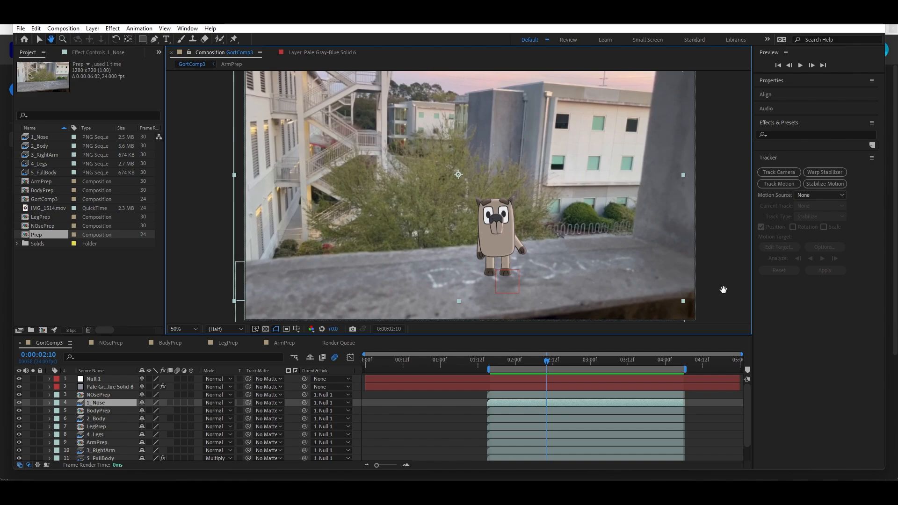
left_click_drag(725, 289, 720, 291)
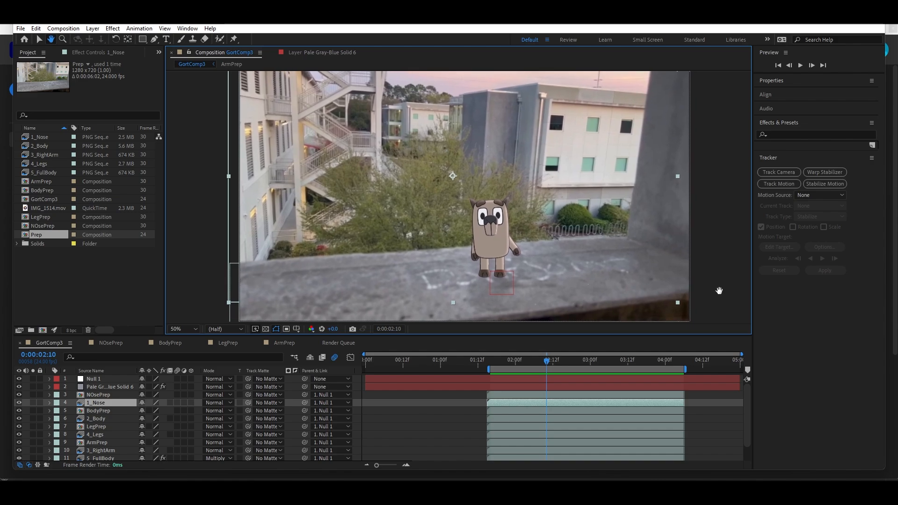